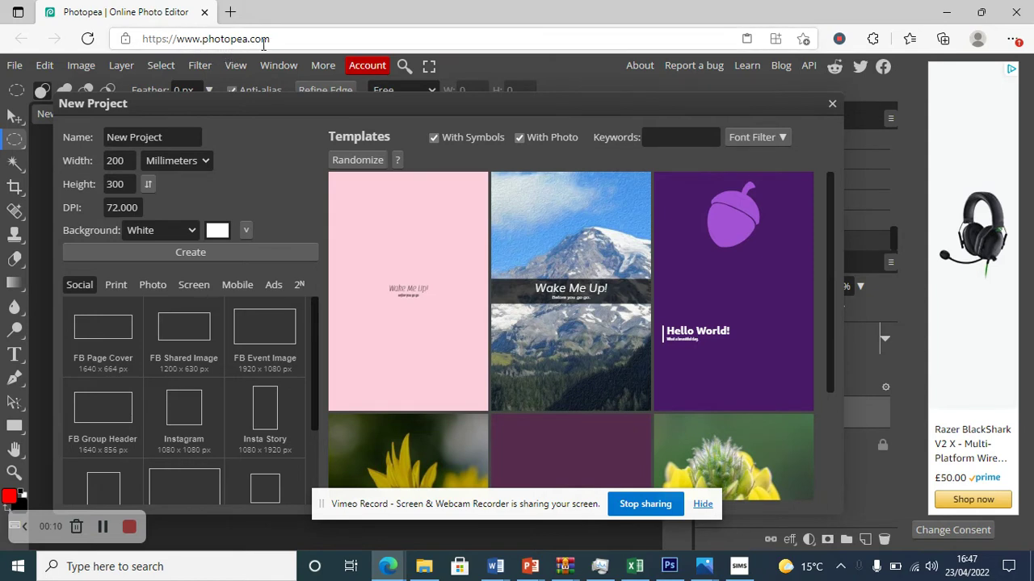
Create a new project 200 mm wide and 300 mm high at 72 DPI with a white background.
click(106, 135)
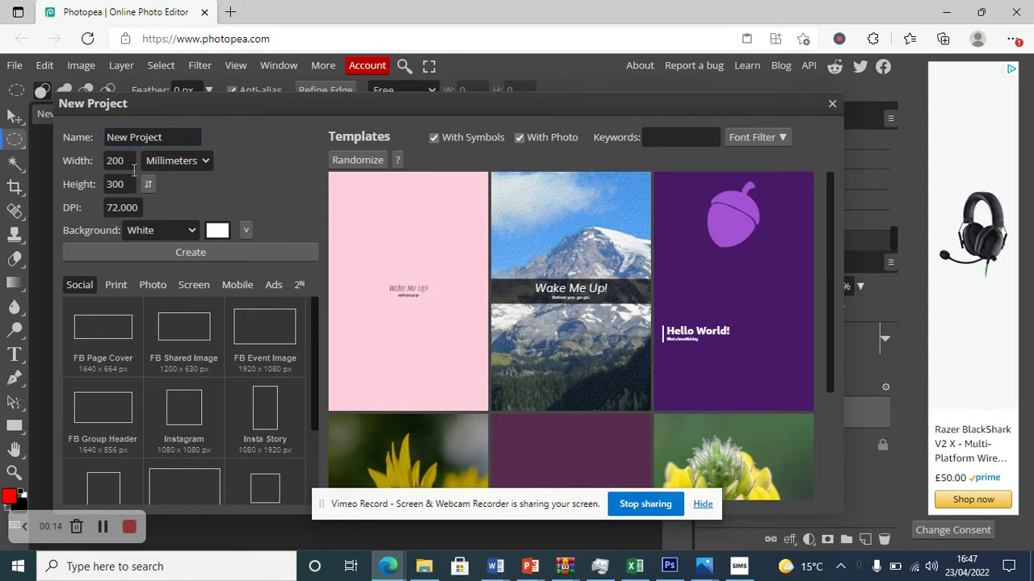
click(117, 161)
click(207, 163)
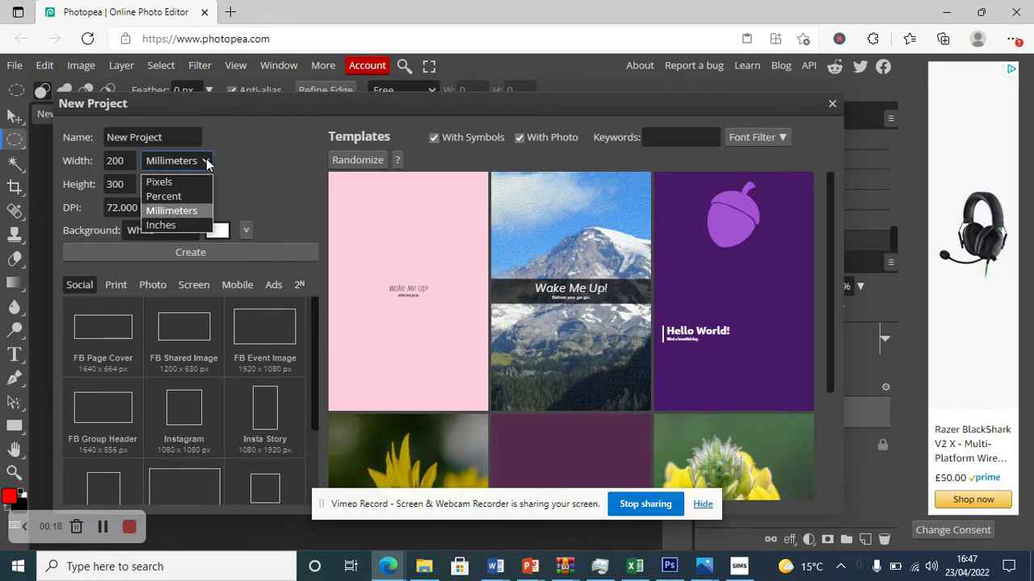
click(207, 162)
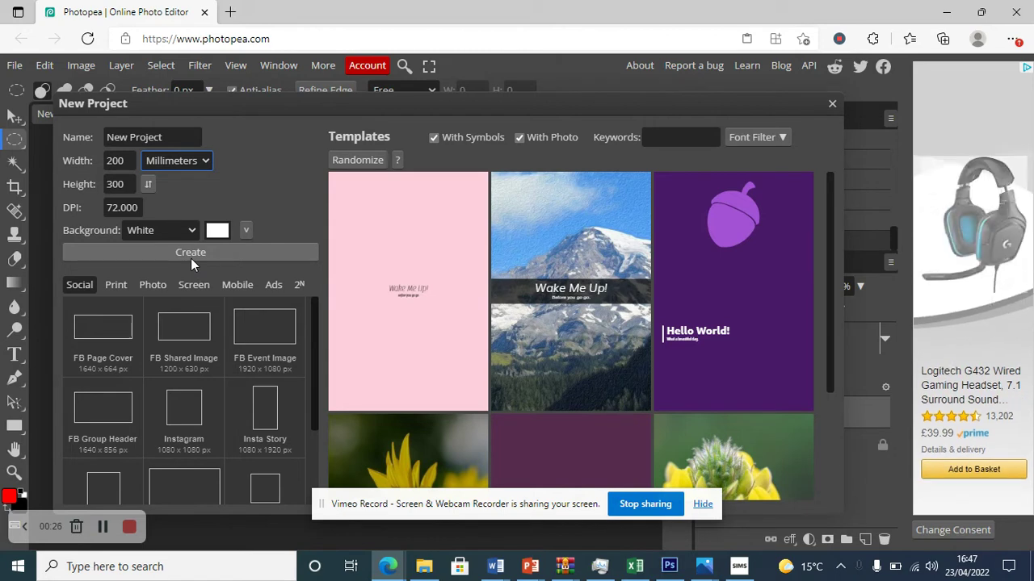
click(191, 252)
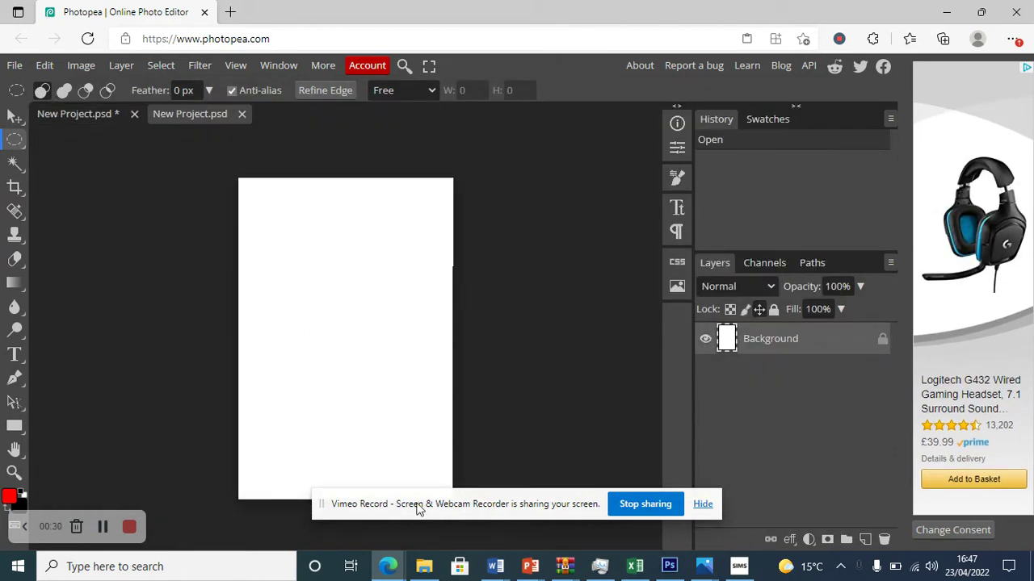
Place the photo 20220423_100017 from the selfies folder onto the blank canvas and commit its placement.
mouse_move(430, 575)
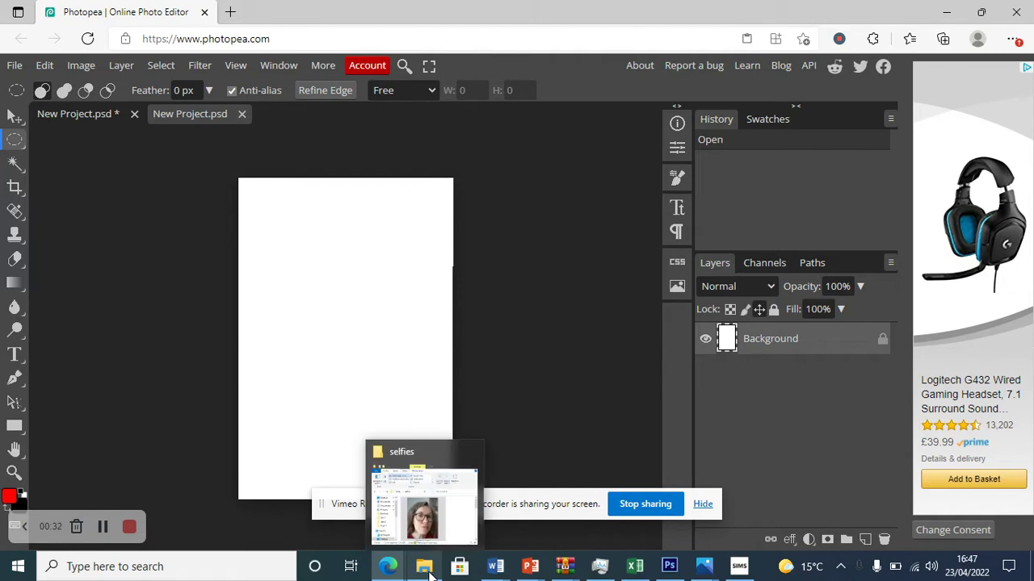
click(430, 570)
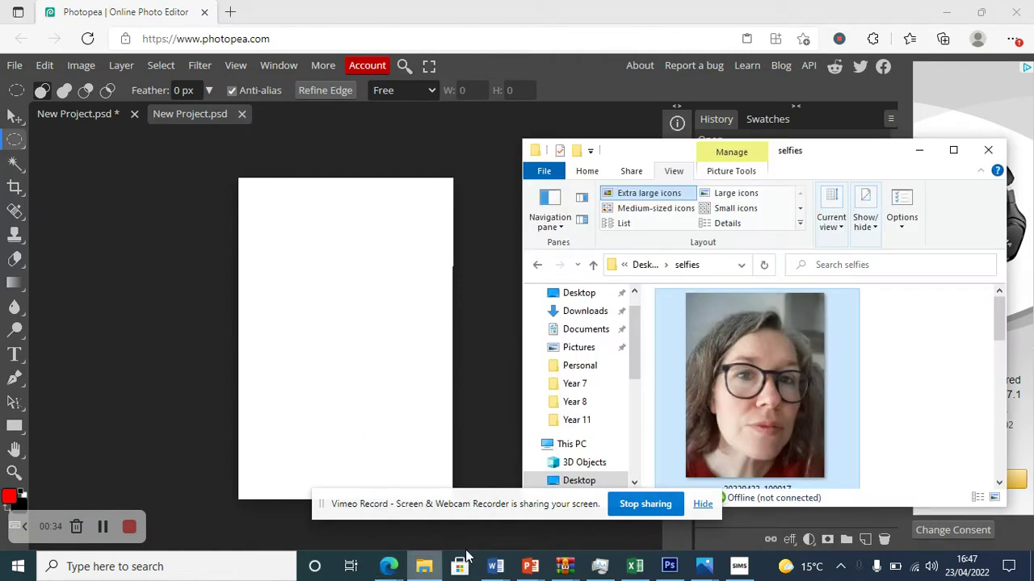
drag(763, 390, 314, 357)
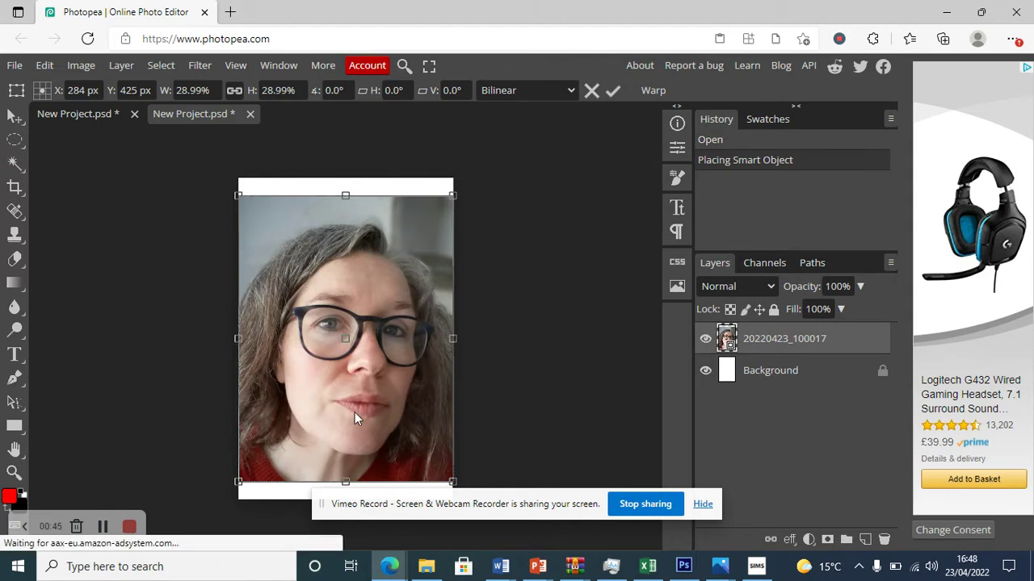
key(Return)
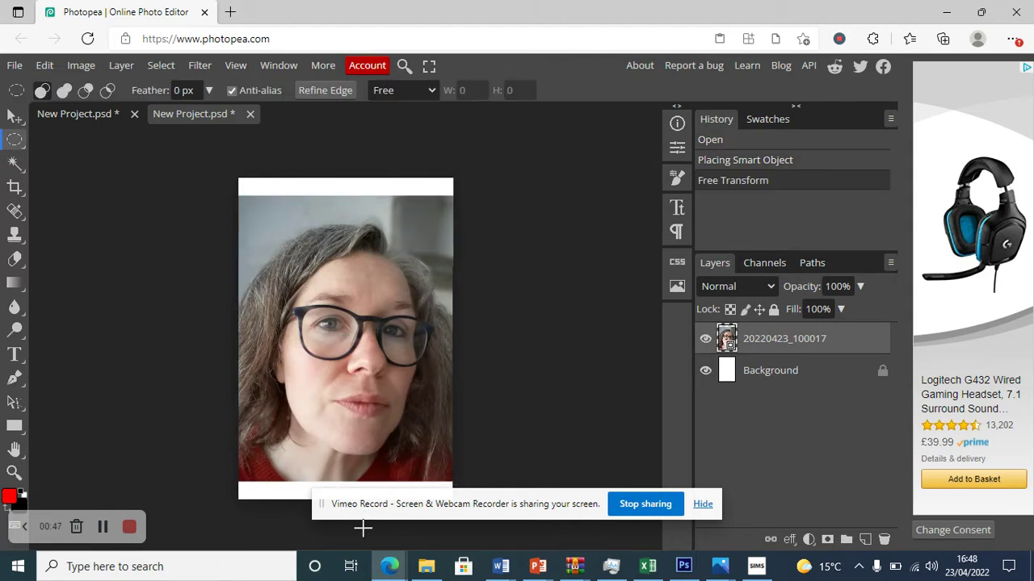
Place the photo 20220423_100028 from the selfies folder as a second layer above the first photo and commit it.
mouse_move(433, 571)
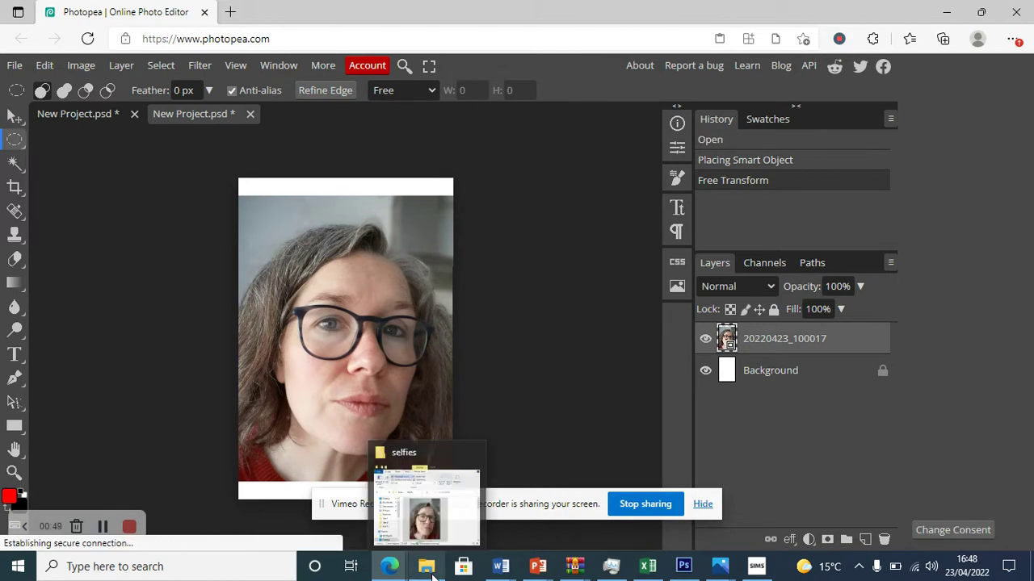
click(380, 517)
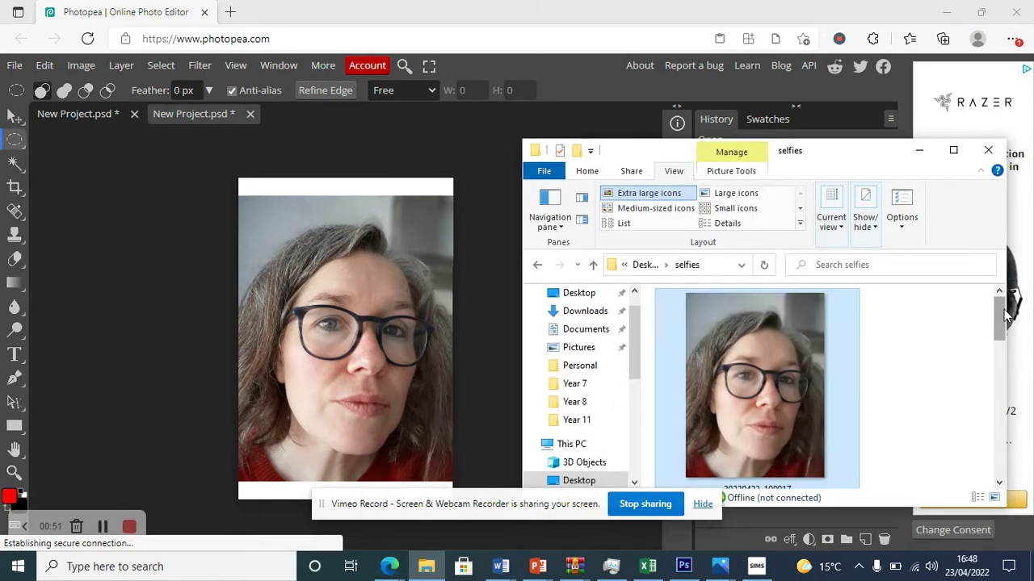
drag(1002, 315, 998, 349)
drag(744, 407, 380, 364)
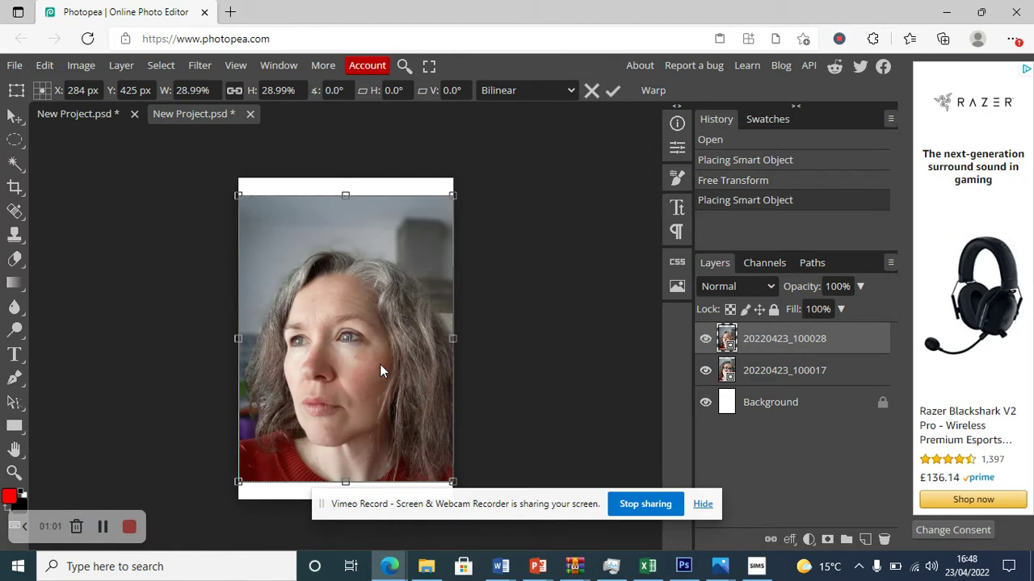
key(Return)
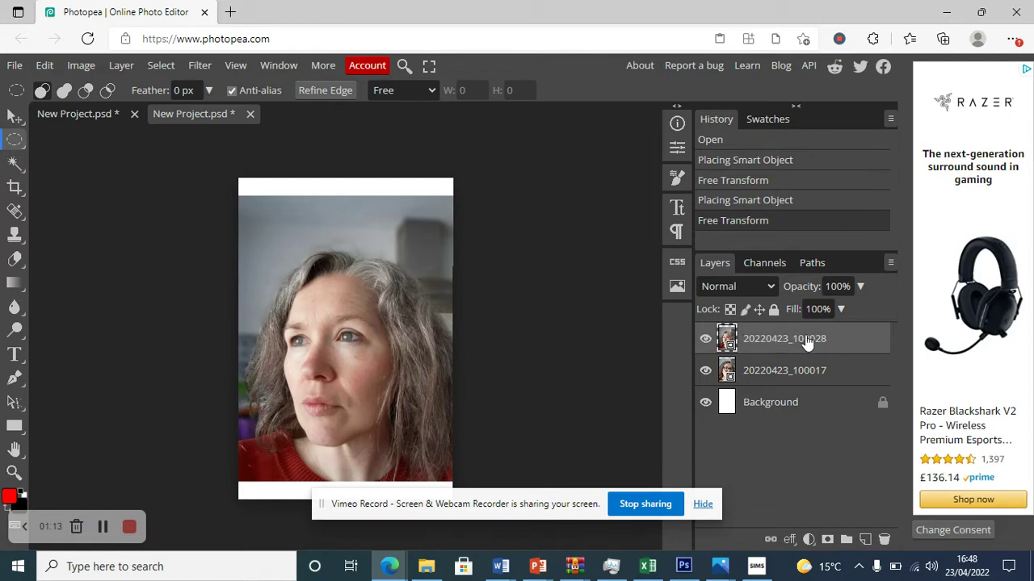
Set the opacity of the 20220423_100028 layer to 50%.
click(861, 286)
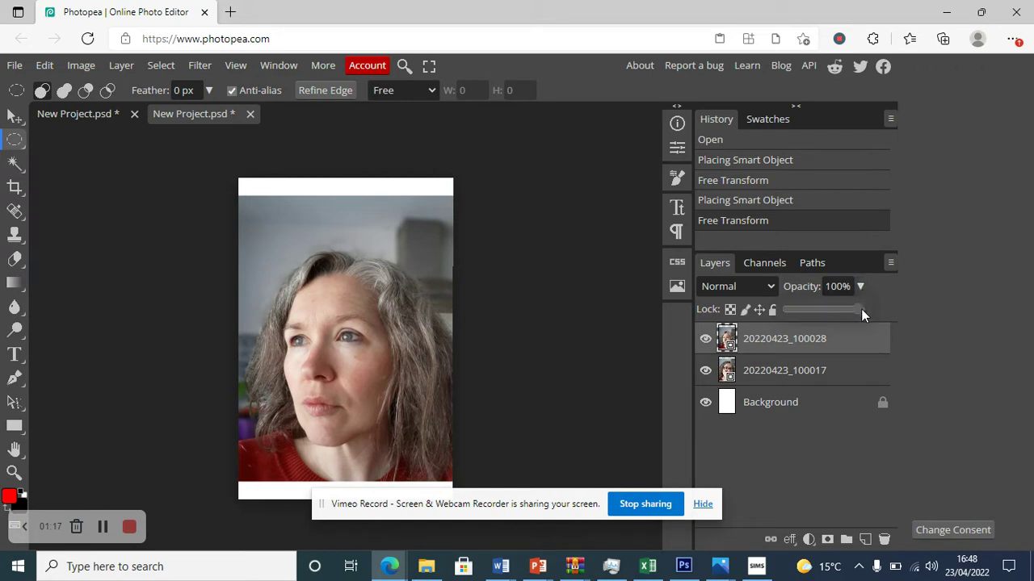
drag(850, 309, 824, 310)
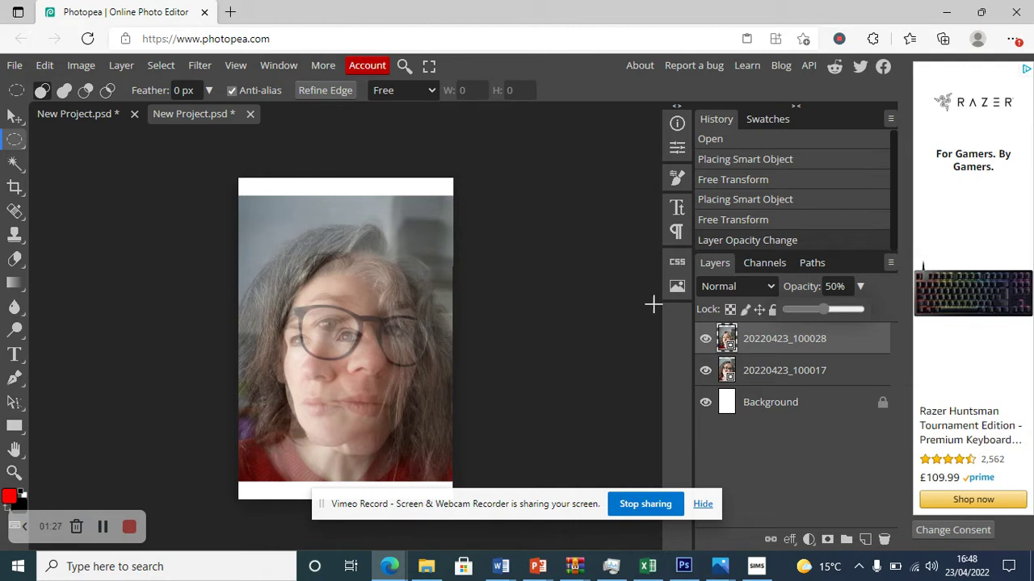
Hide the 20220423_100017 layer and set the opacity of the 20220423_100028 layer to 100%.
click(705, 371)
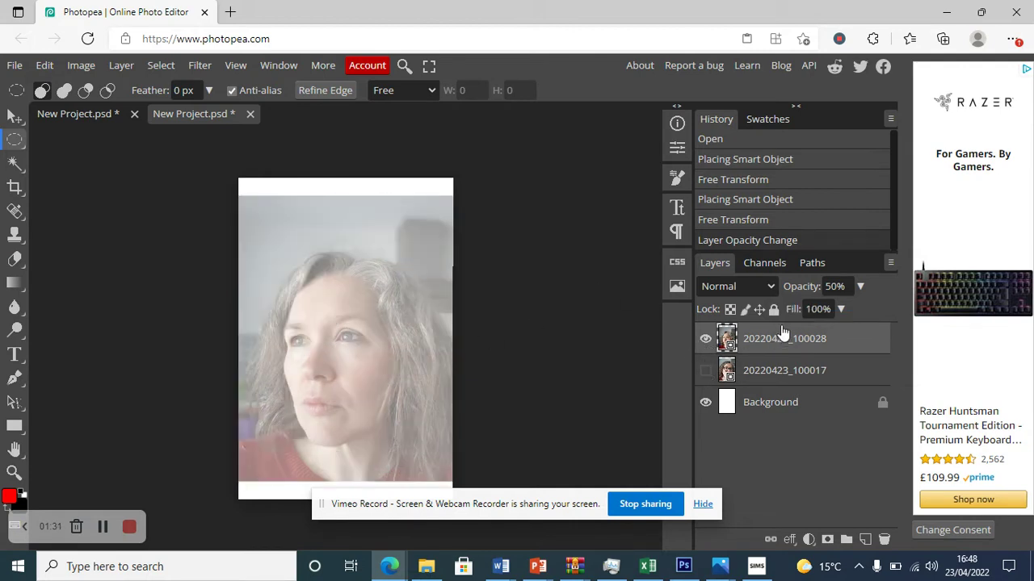
click(860, 289)
drag(823, 307, 861, 311)
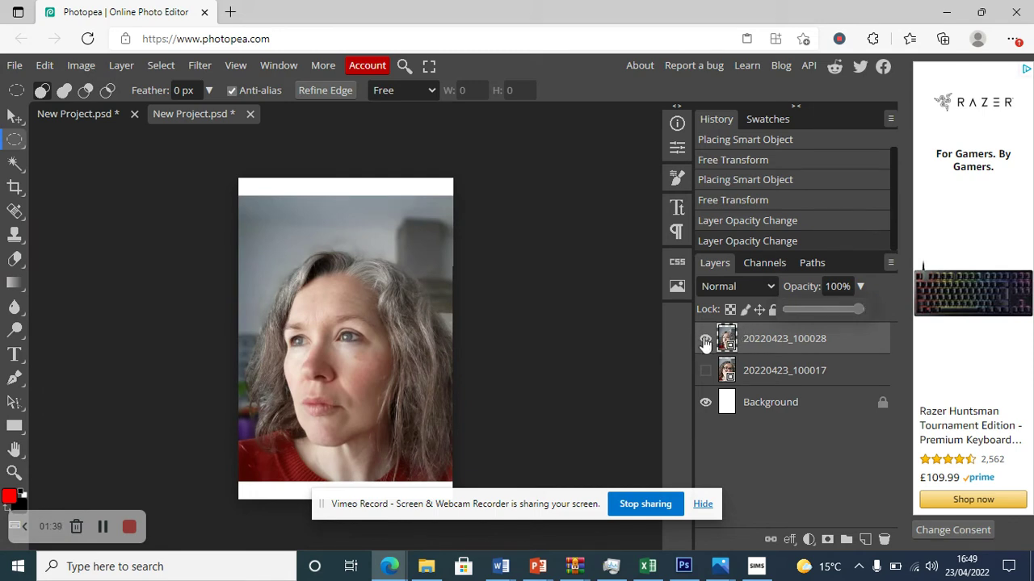
Try the Neon Glow, Watercolor and Palette Knife effects from the Filter Gallery on the 20220423_100028 layer.
click(777, 370)
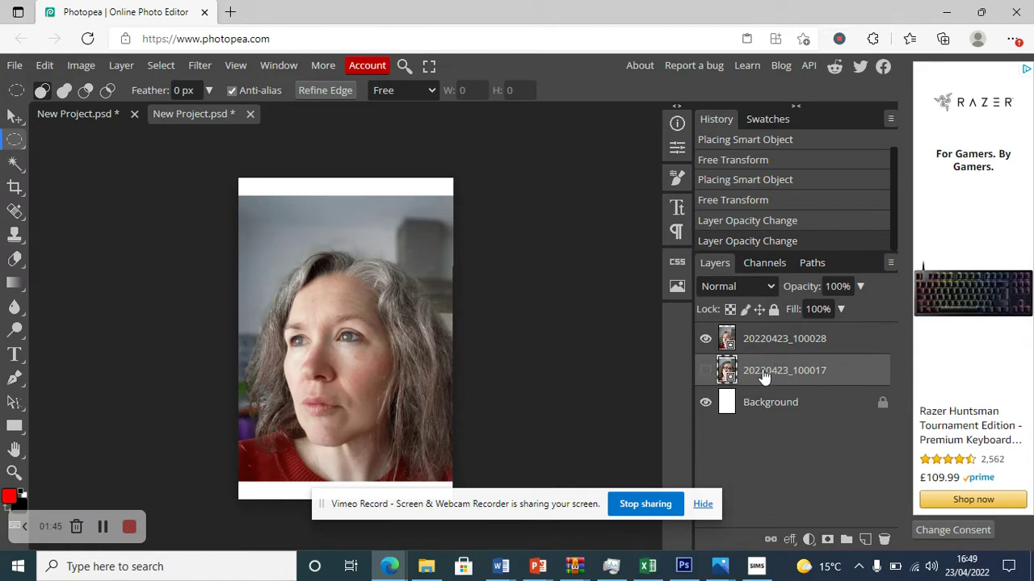
click(783, 343)
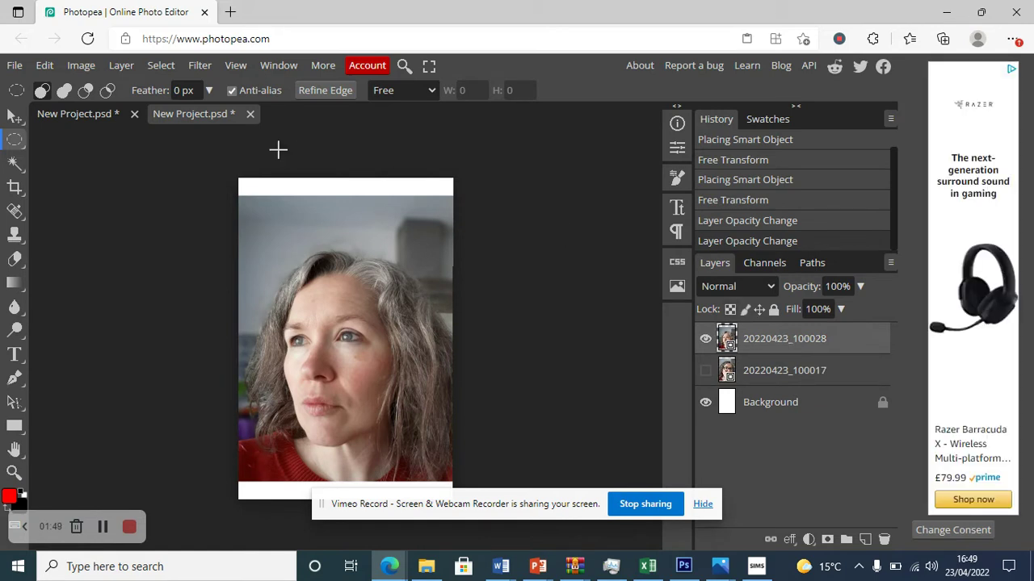
click(200, 67)
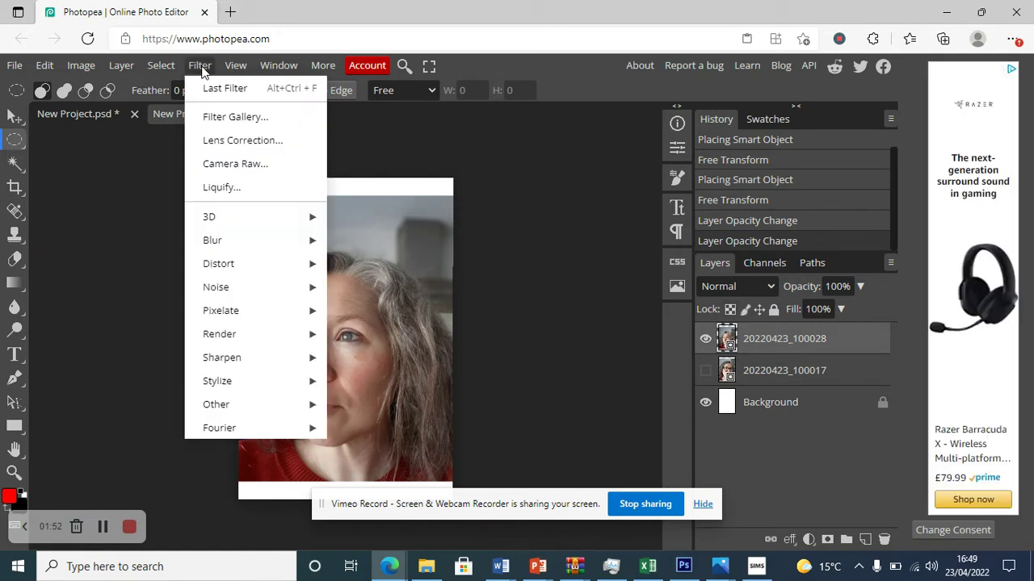
click(228, 121)
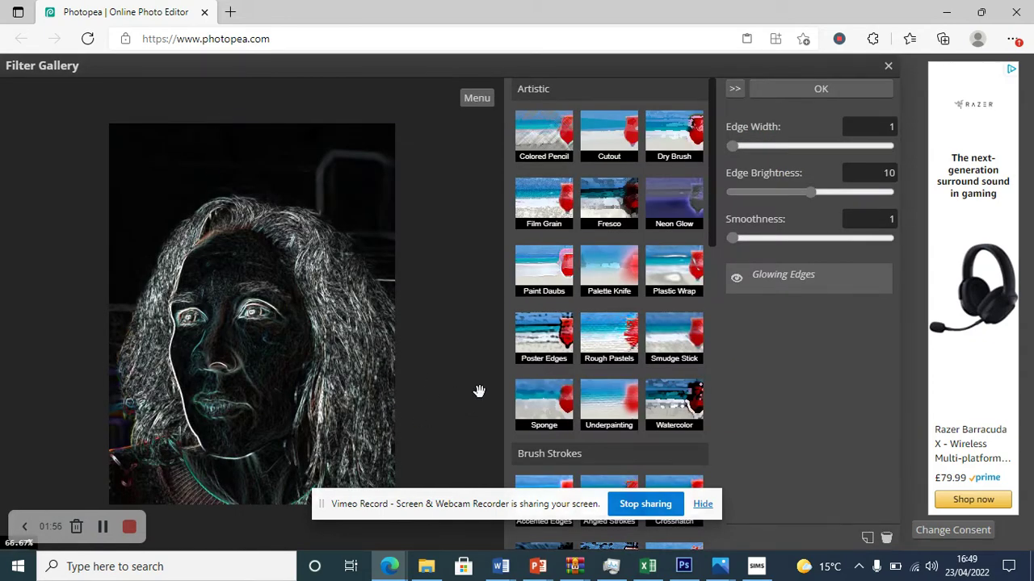
click(667, 199)
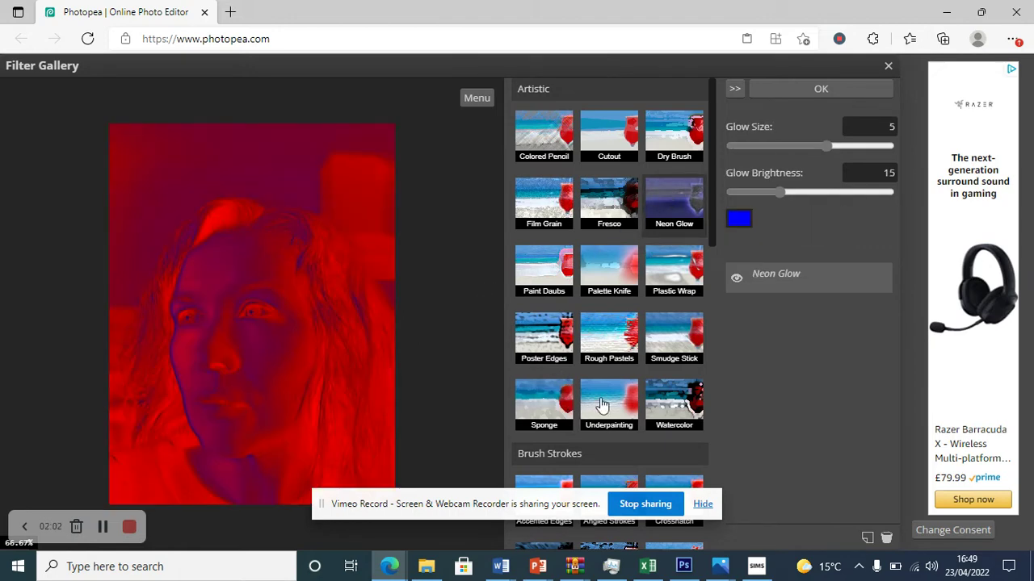
click(670, 402)
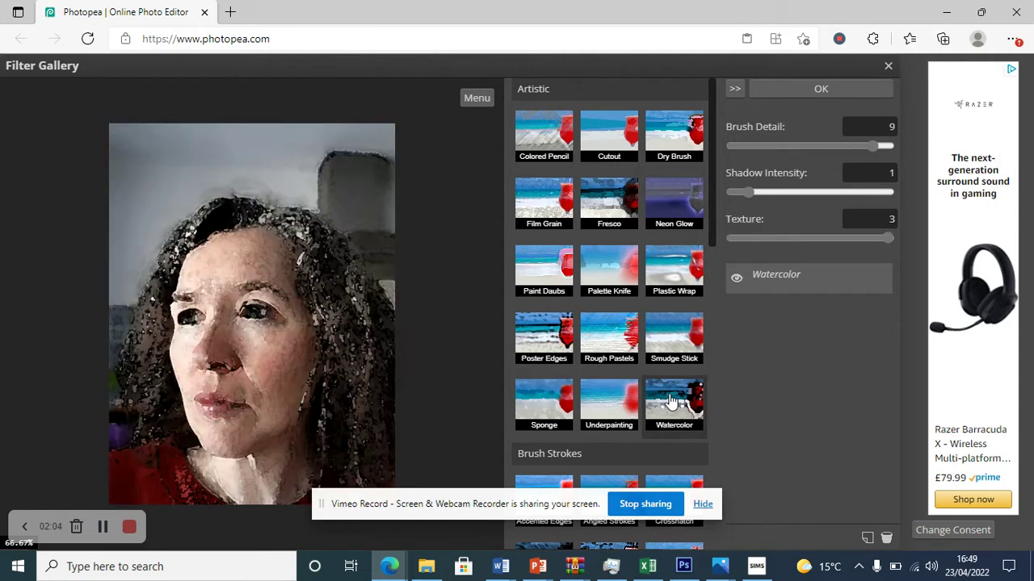
click(613, 268)
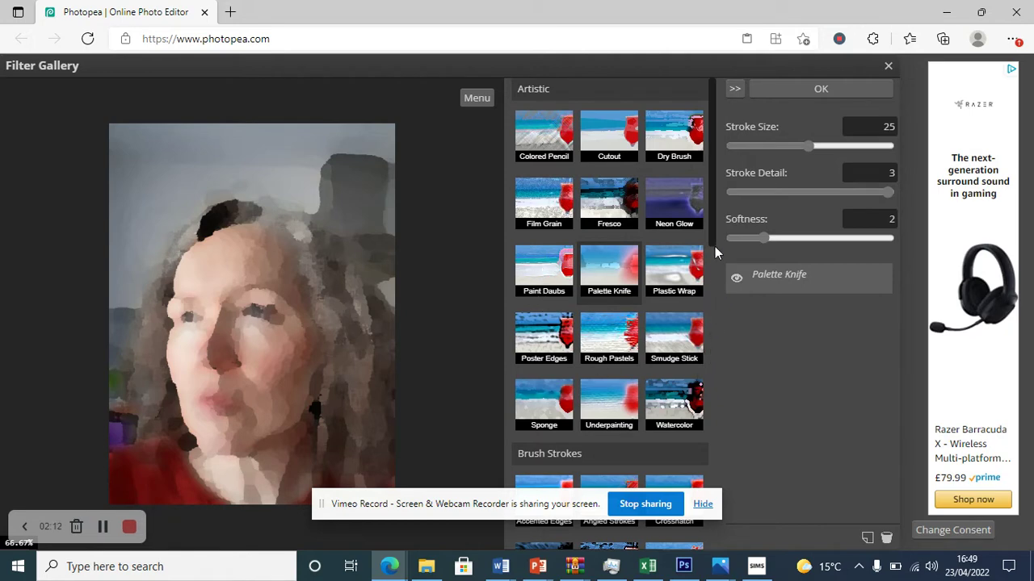
drag(709, 217, 699, 291)
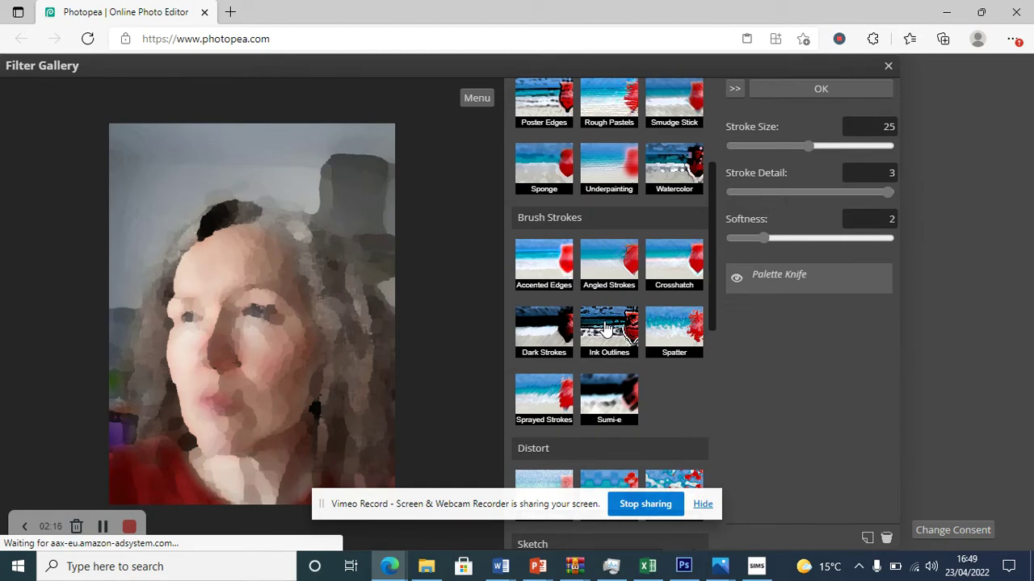
Try the Ink Outlines effect with stroke length 20, dark intensity 27 and light intensity 25, and leave the Filter Gallery without applying it.
click(606, 327)
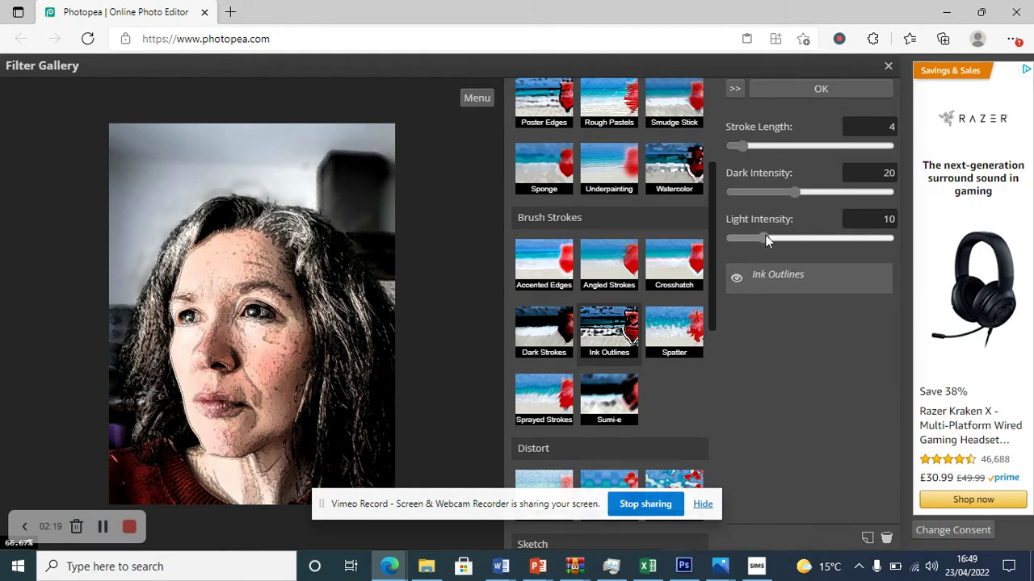
drag(768, 240, 772, 240)
click(817, 193)
click(812, 238)
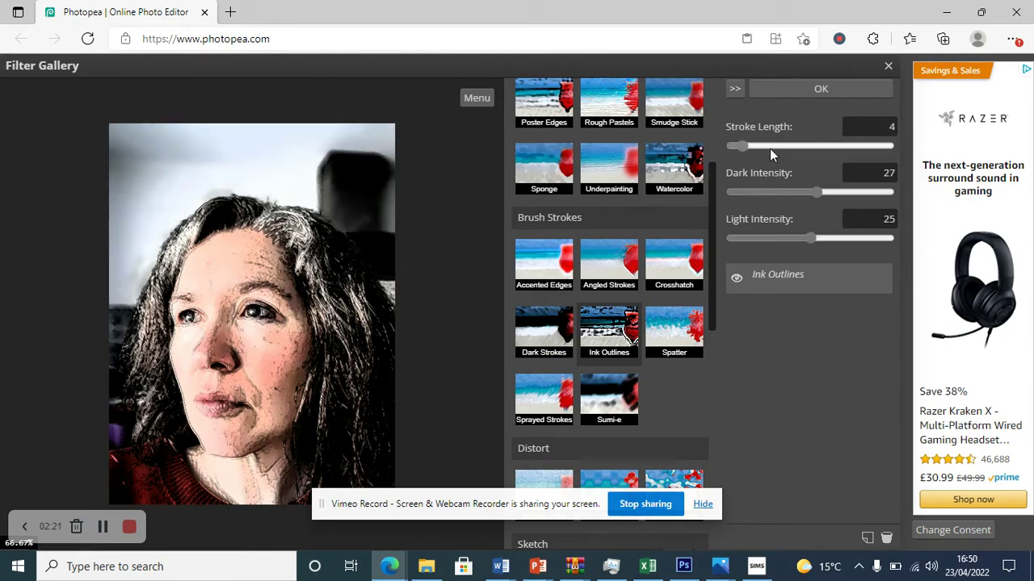
click(742, 146)
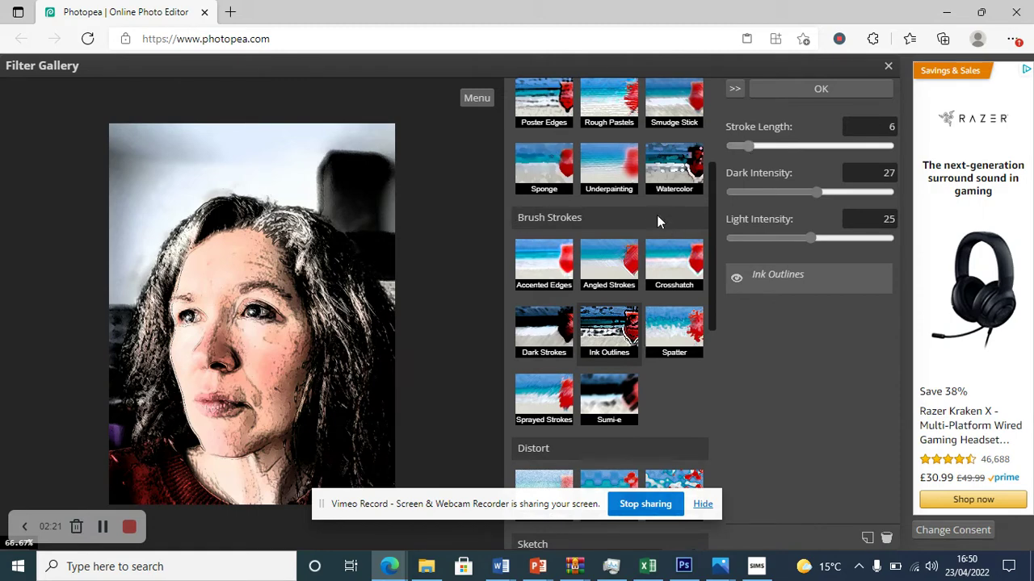
click(793, 146)
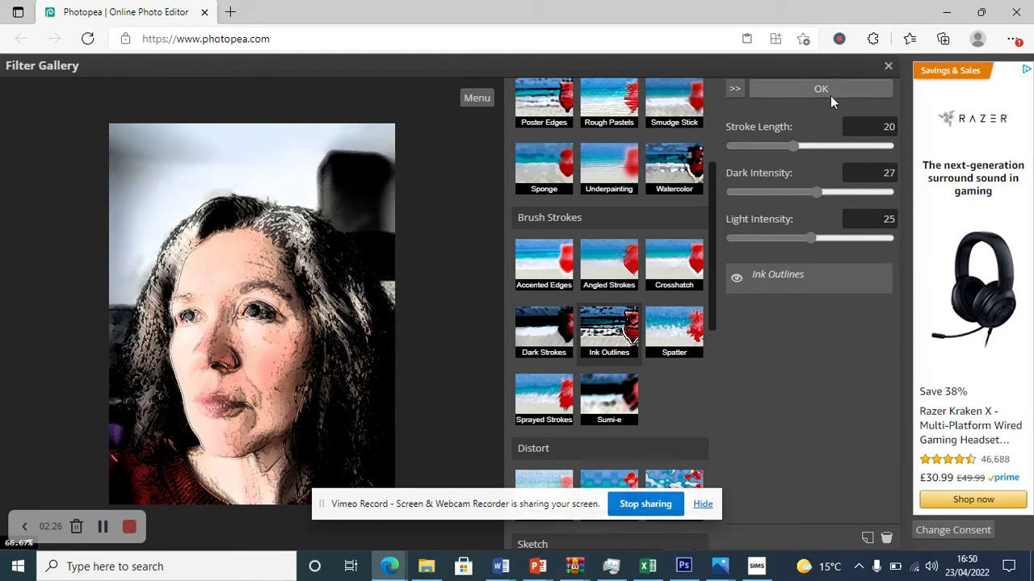
click(889, 70)
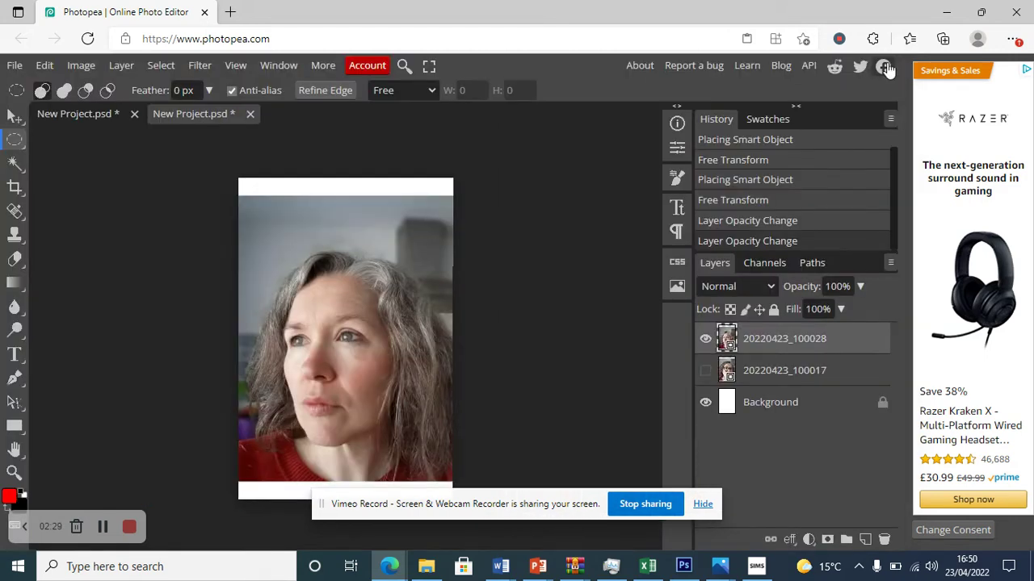
Try the Kaleidoscope filter on the 20220423_100028 layer with 17 mirrors, then 2 mirrors at a 210° angle, and leave without applying it.
click(194, 68)
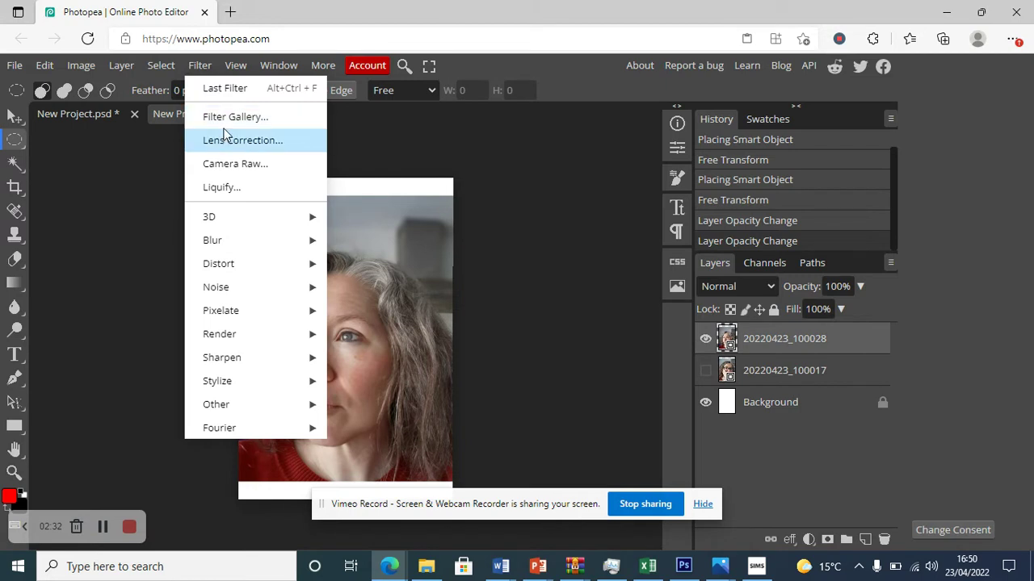
mouse_move(208, 222)
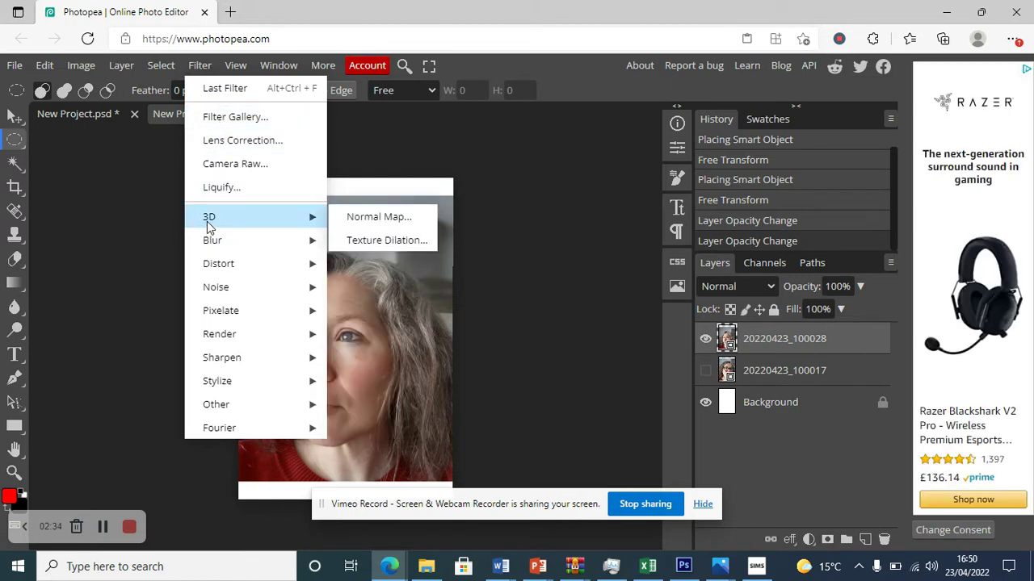
mouse_move(215, 247)
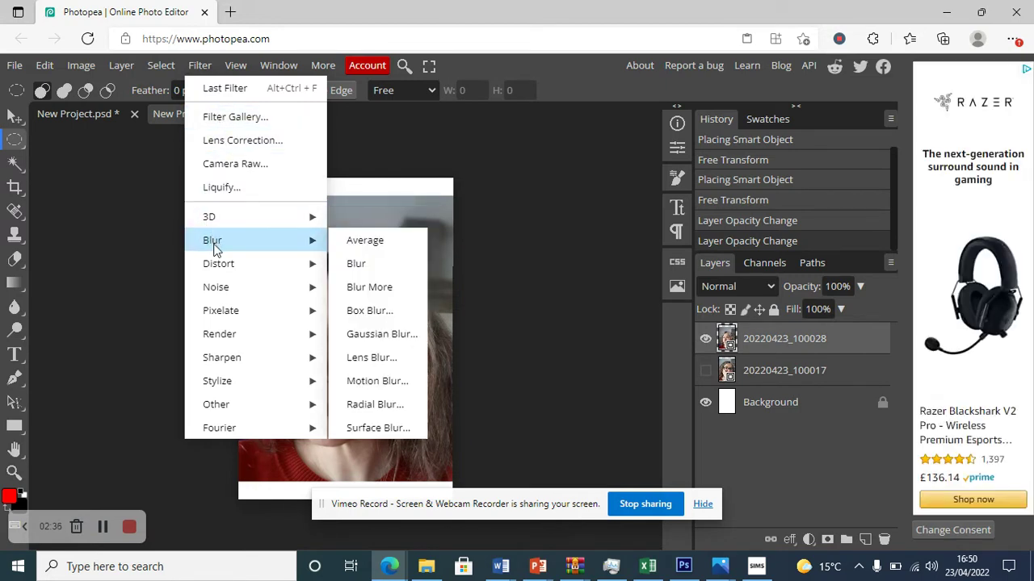
mouse_move(219, 267)
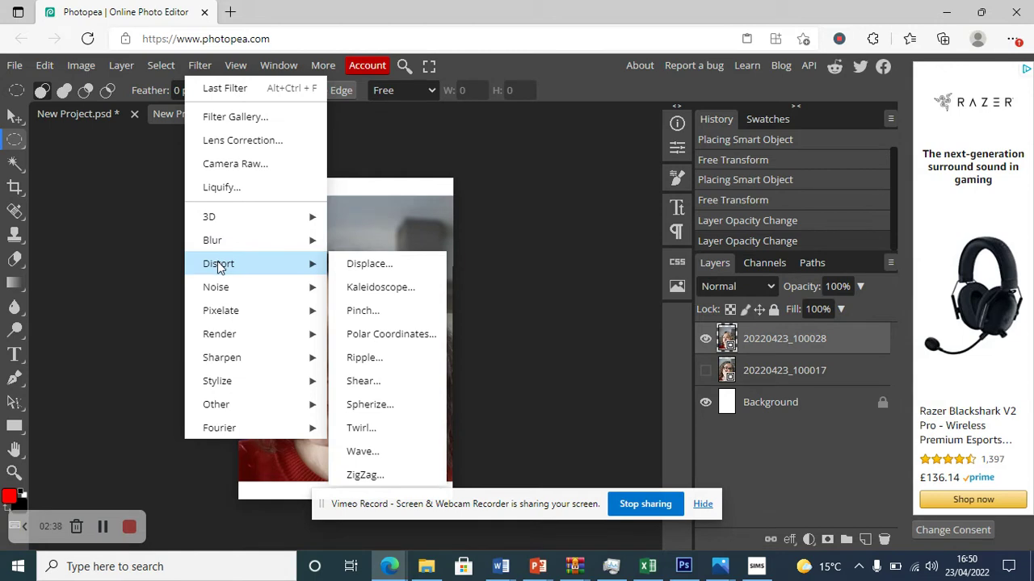
mouse_move(231, 380)
click(373, 288)
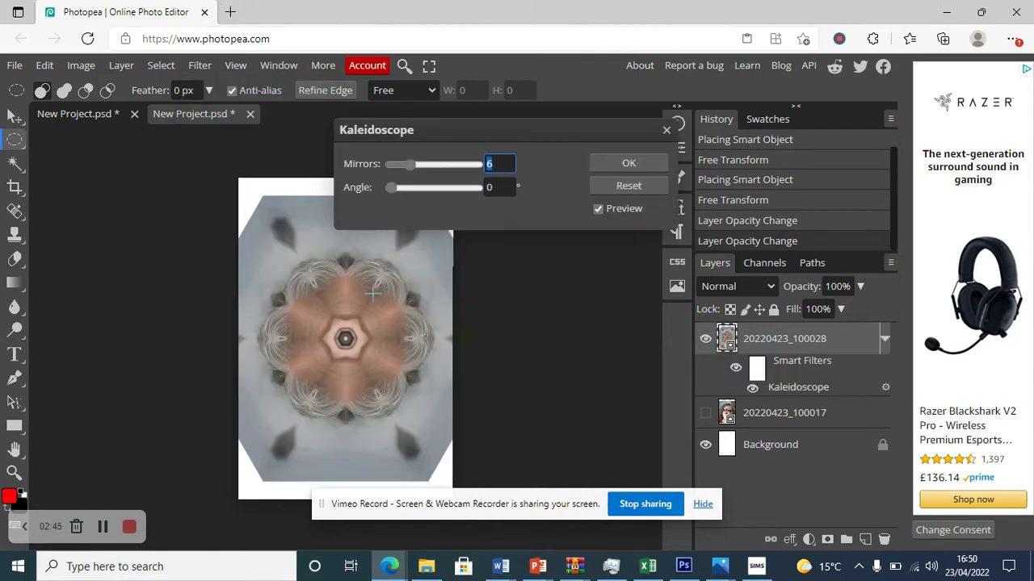
click(391, 189)
click(418, 187)
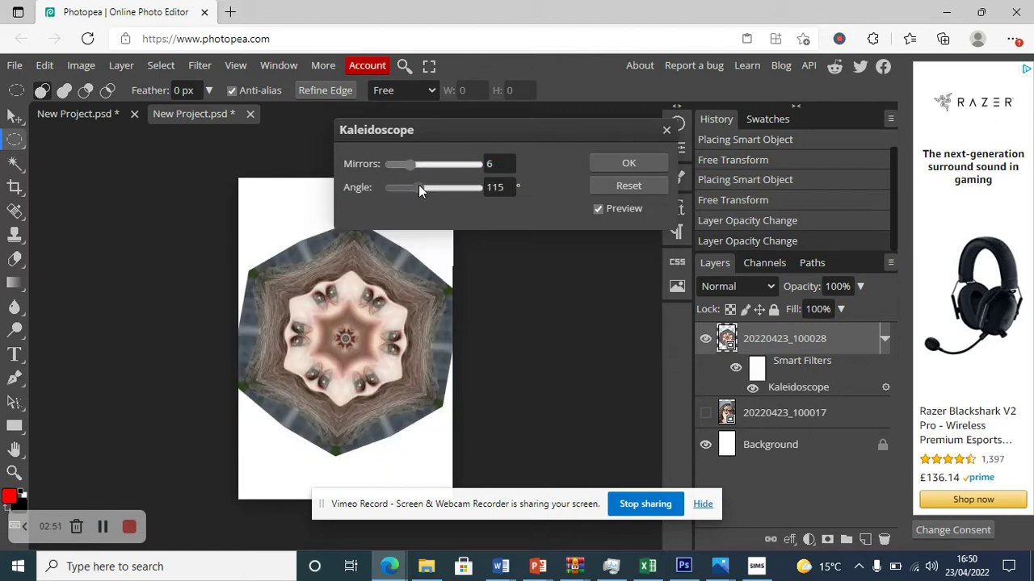
drag(418, 188, 461, 168)
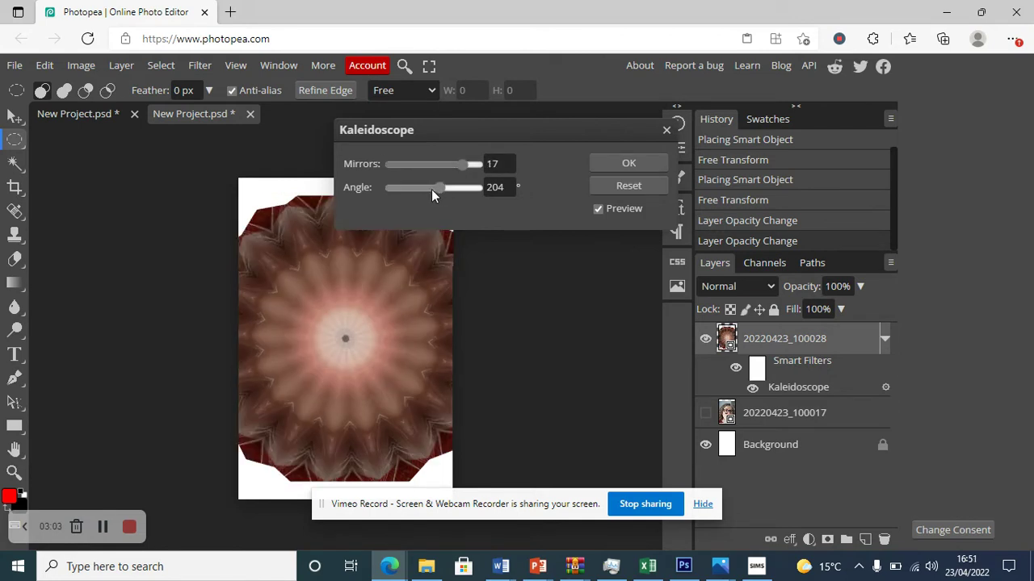
drag(442, 194, 385, 173)
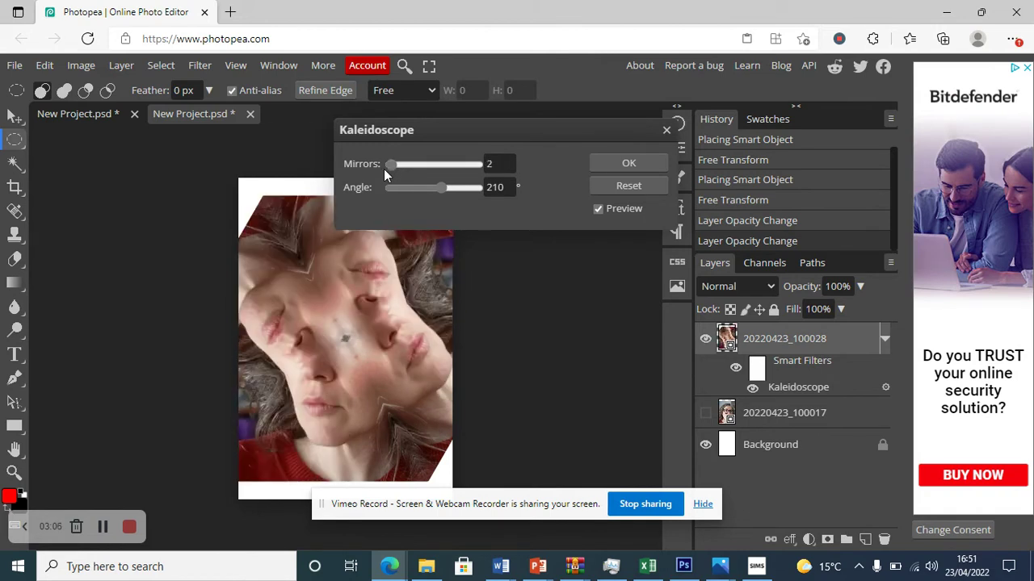
click(664, 131)
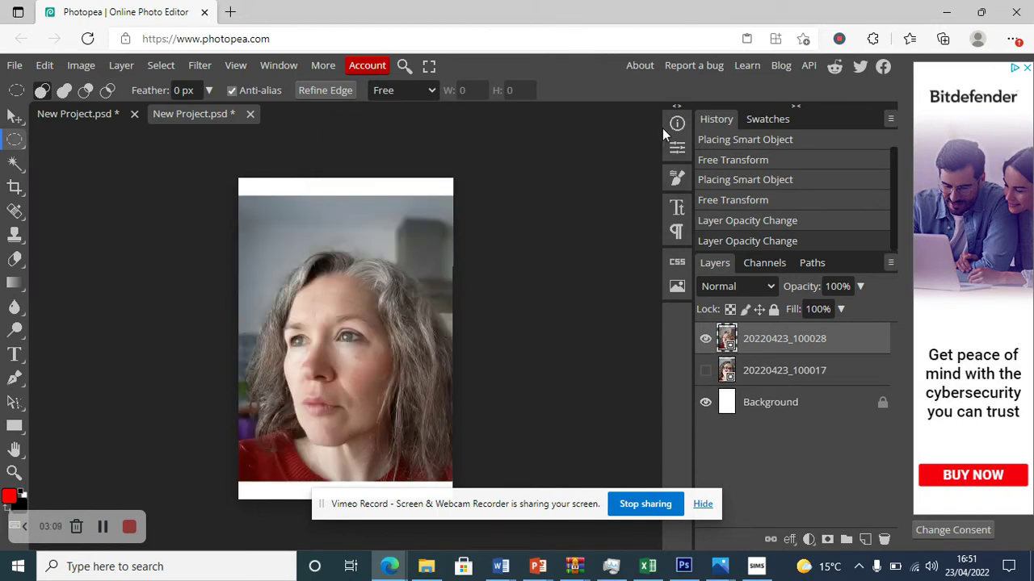
Try the Twirl filter on the 20220423_100028 layer at an angle of -107 and leave without applying it.
click(202, 66)
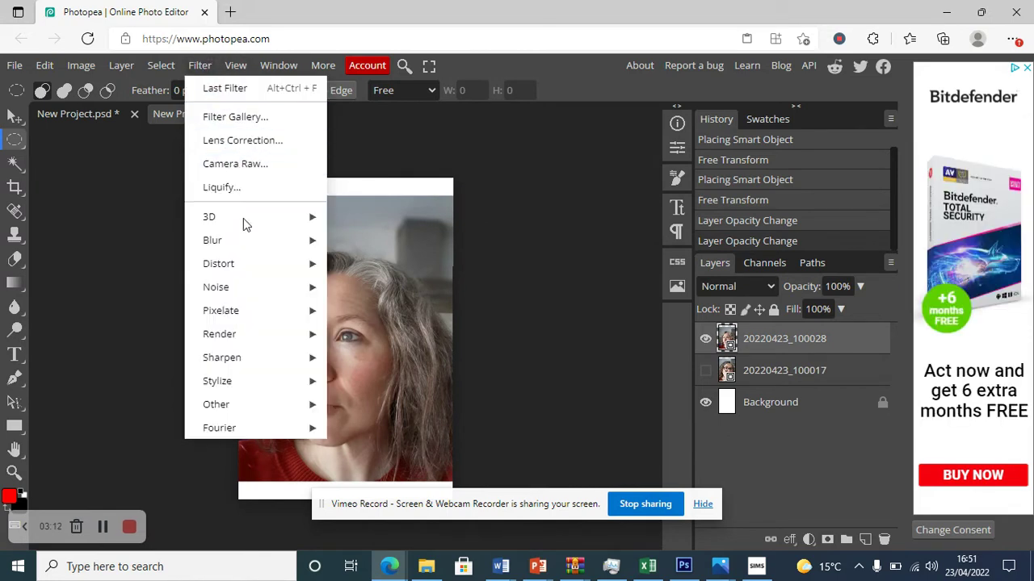
mouse_move(248, 275)
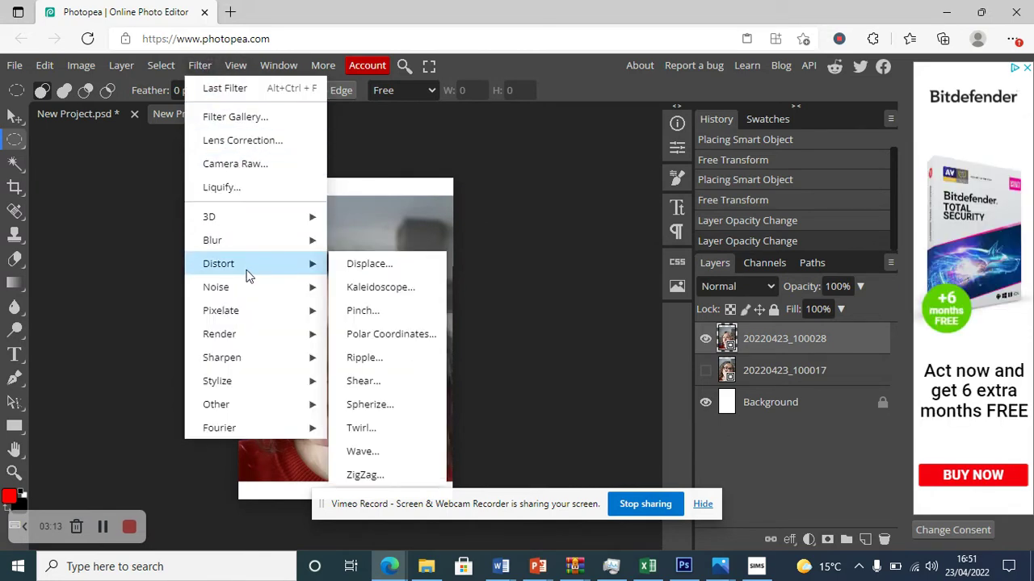
click(372, 431)
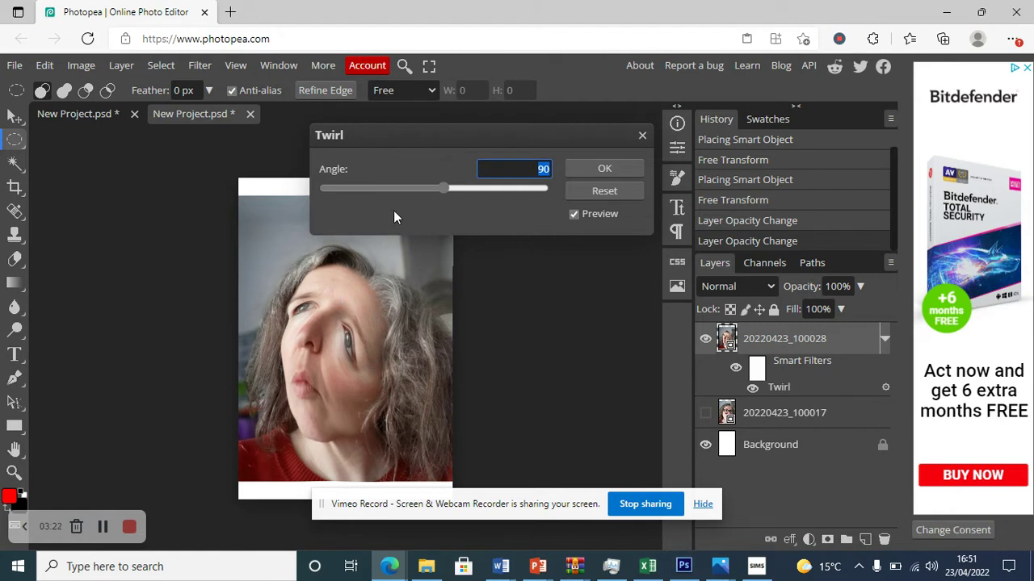
mouse_move(439, 187)
mouse_down()
mouse_move(494, 192)
mouse_move(440, 184)
mouse_move(401, 198)
mouse_move(423, 194)
mouse_up()
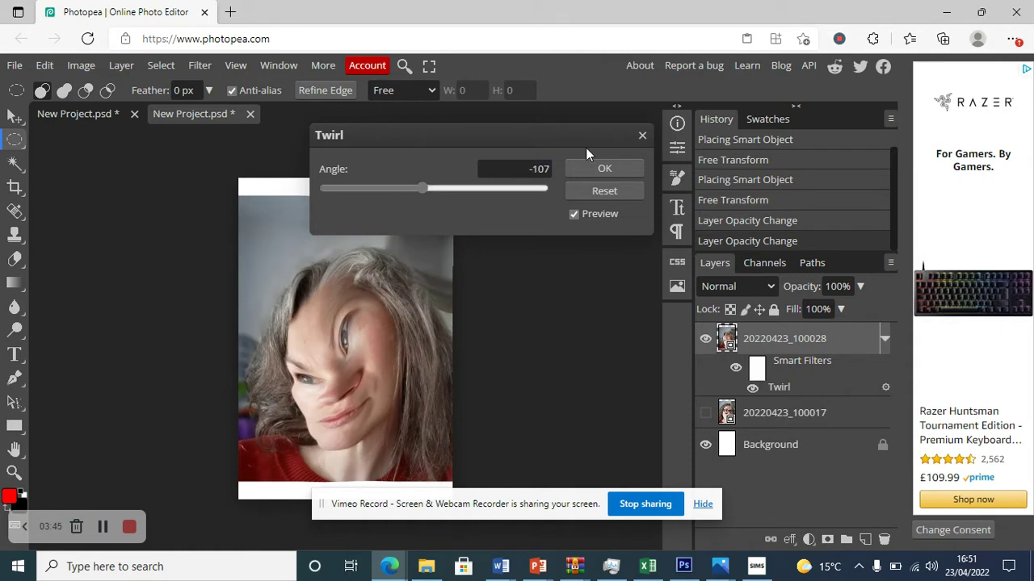
click(642, 136)
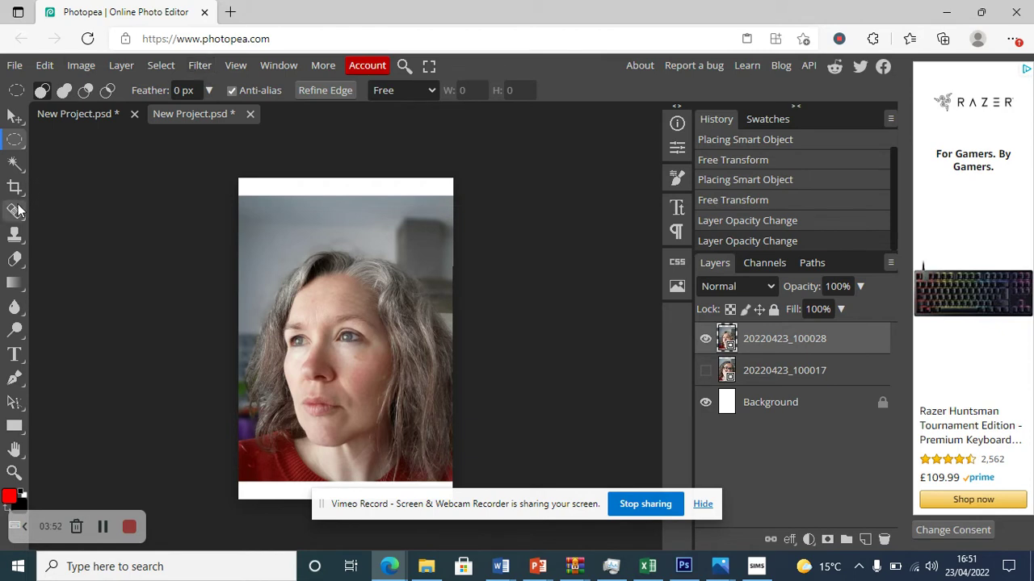
Make a thin vertical rectangular selection down the middle of the portrait and rasterize the 20220423_100028 layer.
right_click(16, 144)
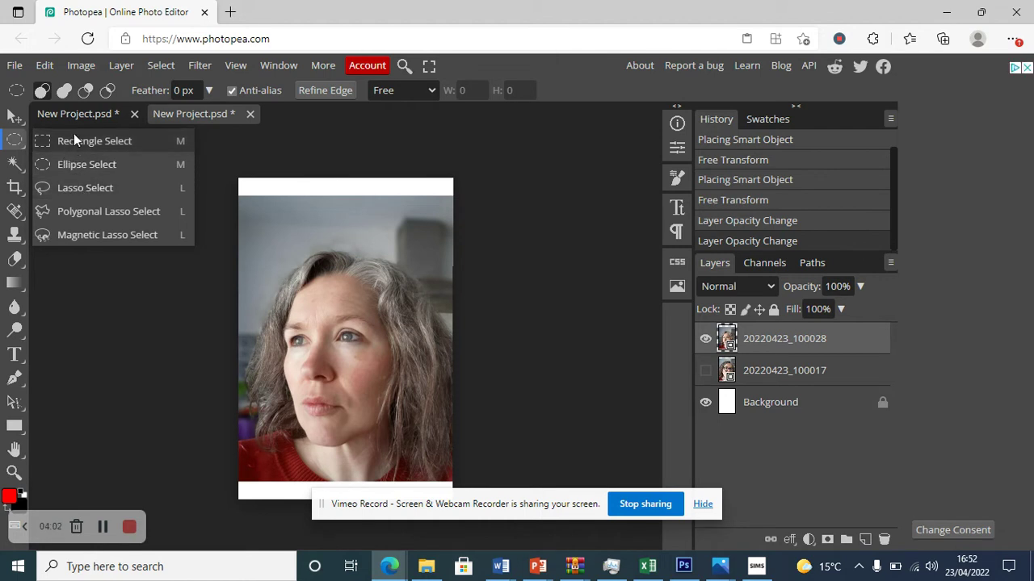
click(74, 141)
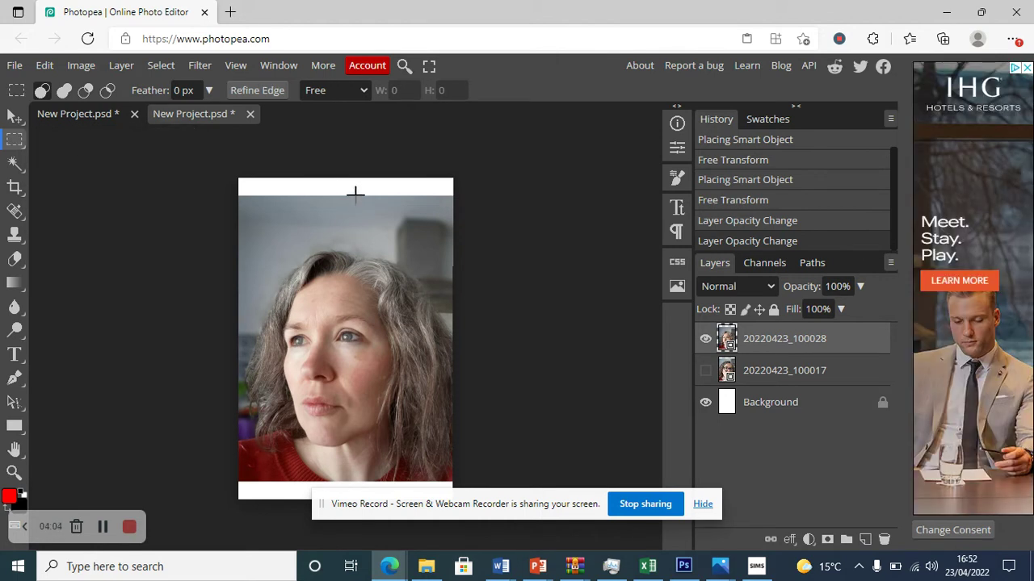
drag(350, 192, 352, 488)
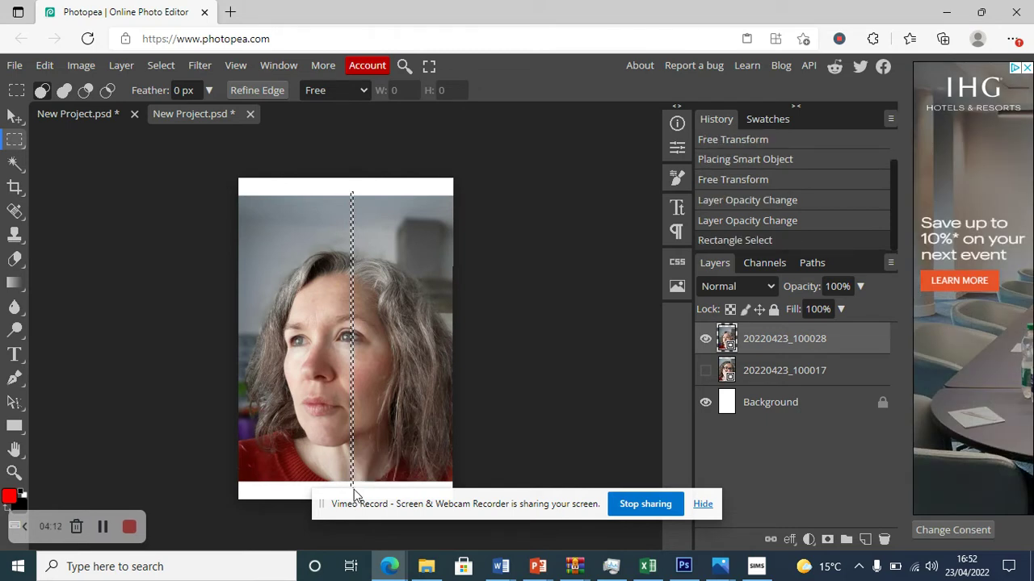
right_click(765, 342)
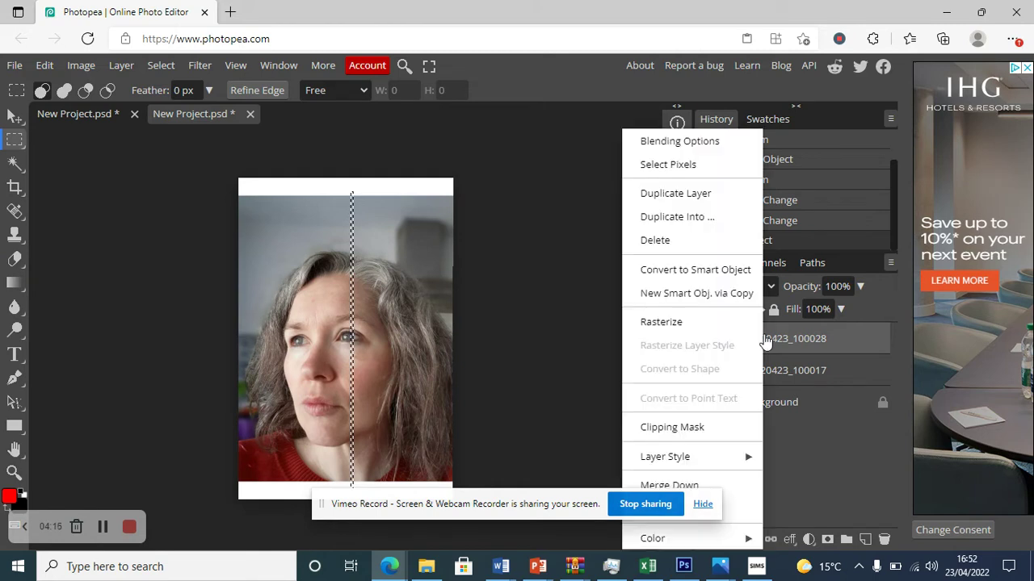
click(687, 323)
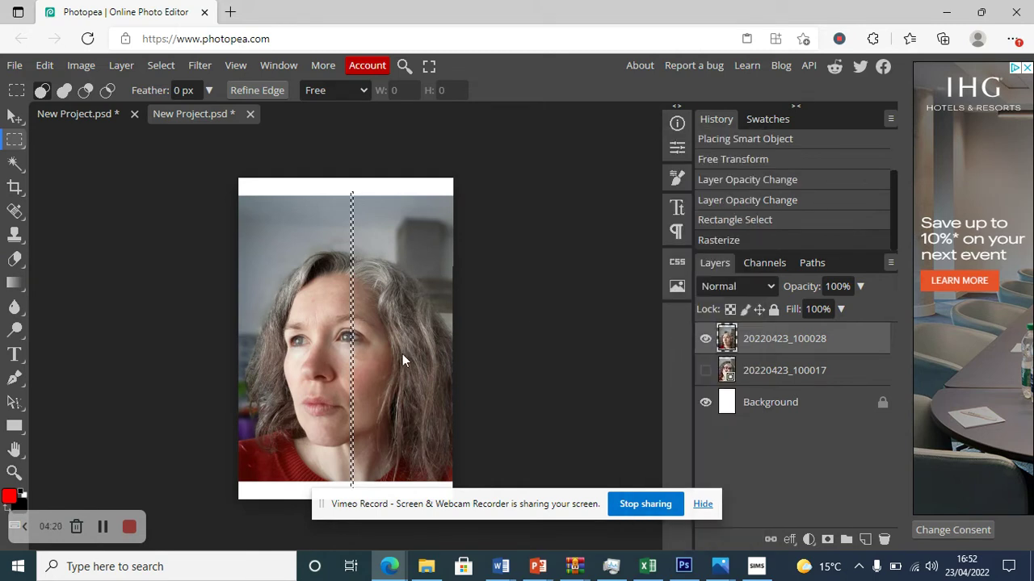
Stretch the vertical strip over the hair side of the face to 2900% width and select a thin horizontal strip across the forehead.
key(ctrl+alt+t)
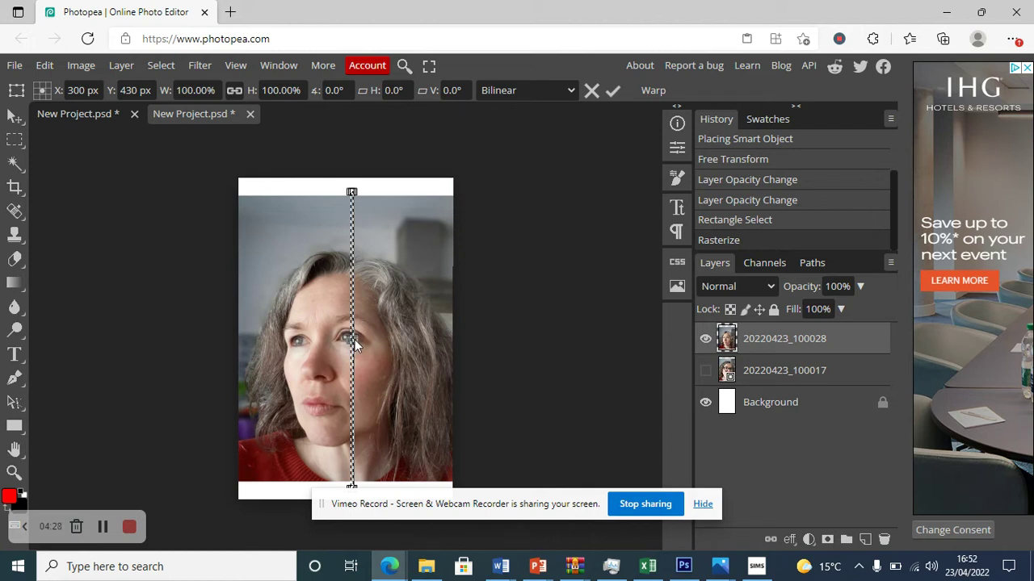
drag(353, 339, 439, 343)
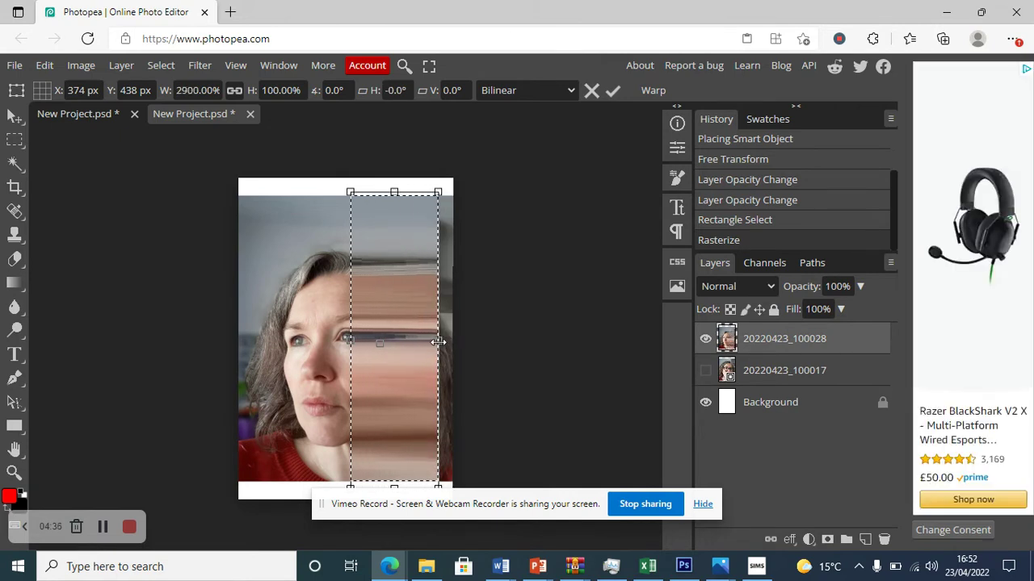
key(Return)
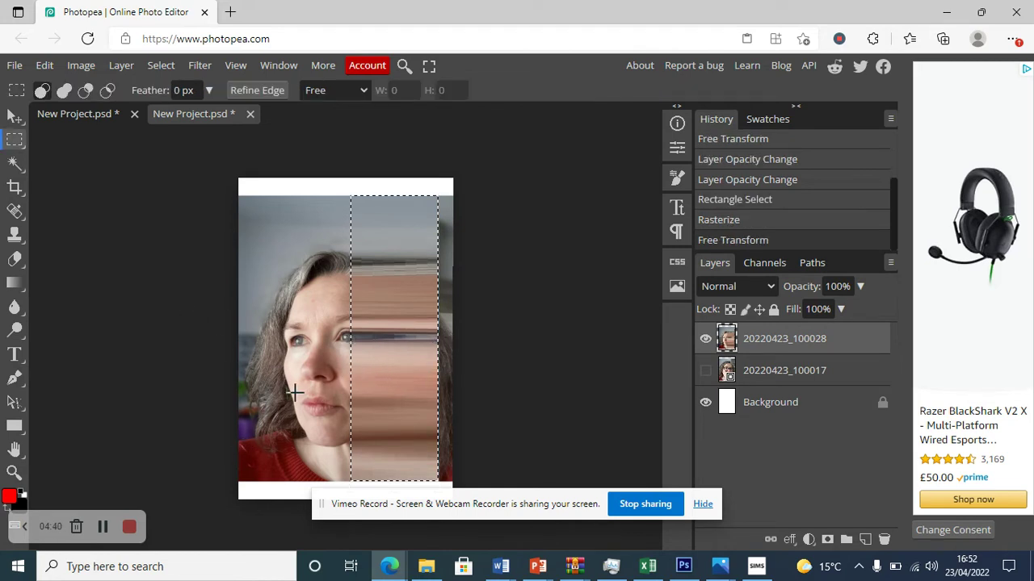
drag(231, 275, 465, 277)
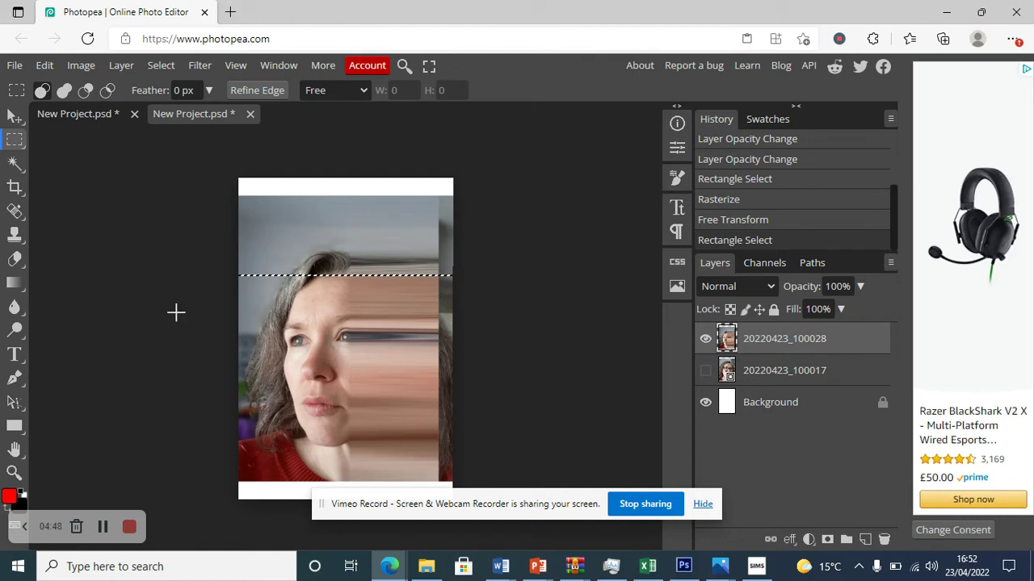
Recolour an elliptical selection over the lips with a Curves adjustment, adding a curve point at input 156 and output 132.
right_click(15, 144)
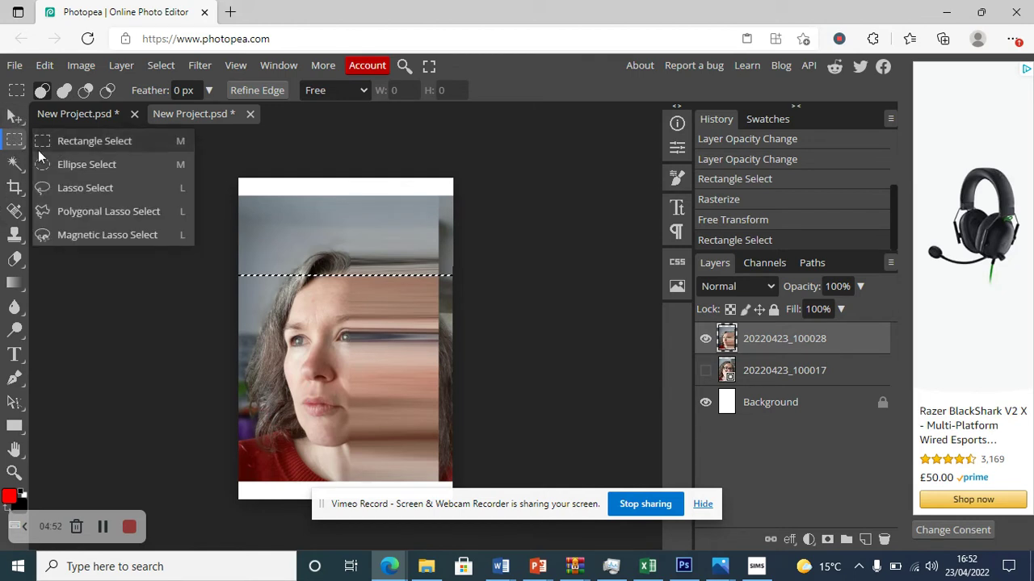
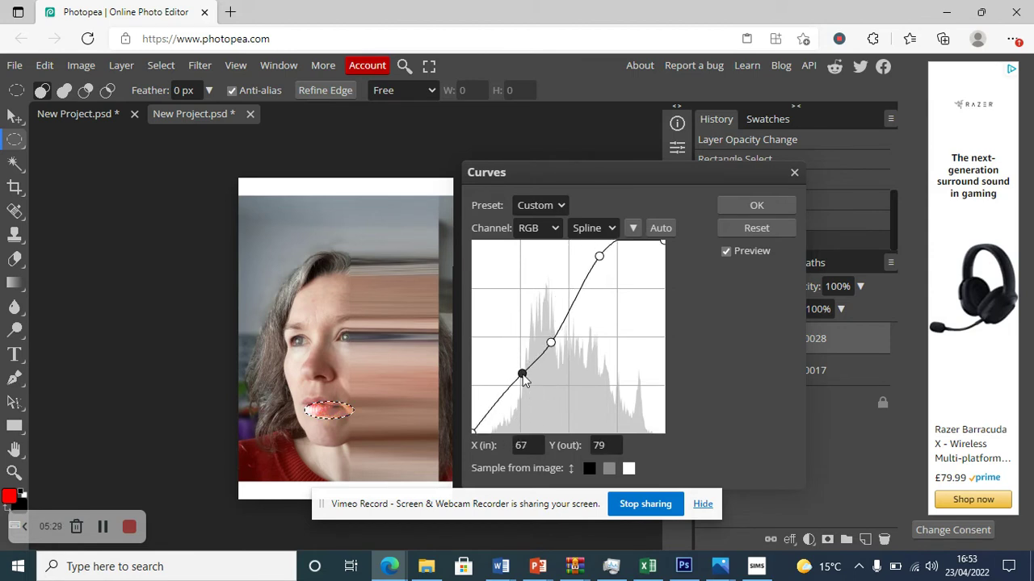
drag(565, 326, 591, 334)
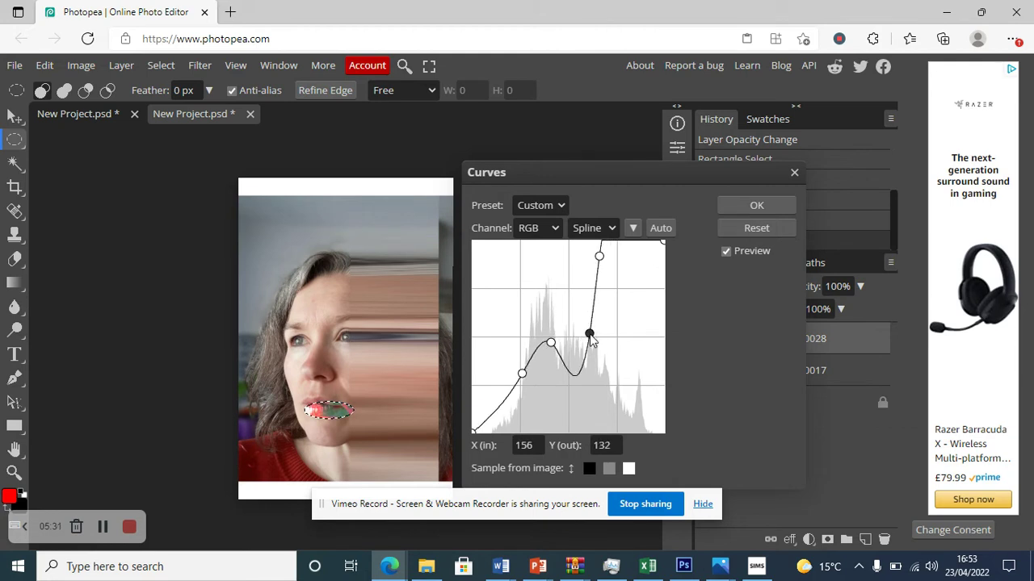
click(593, 290)
key(Delete)
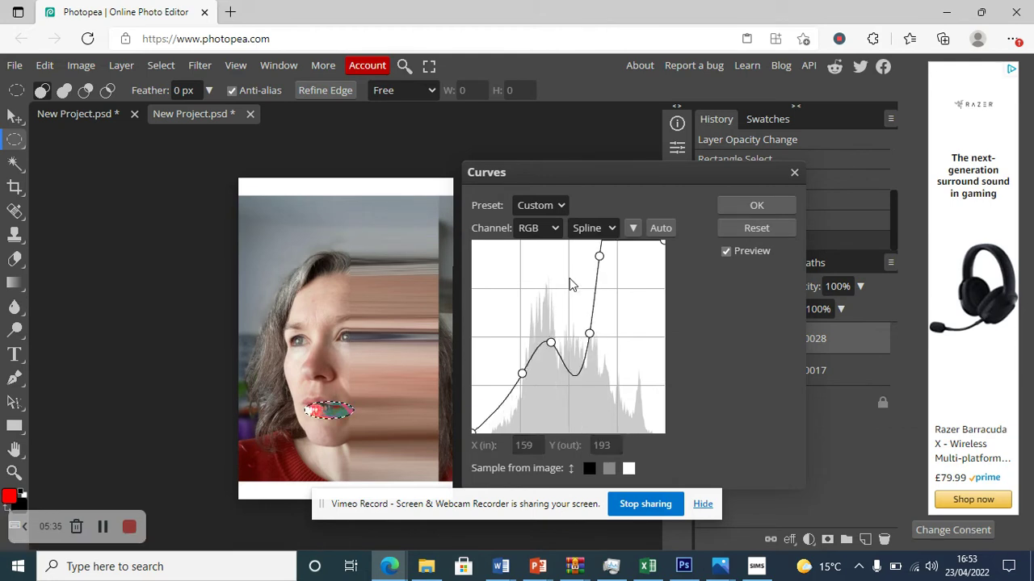
click(779, 203)
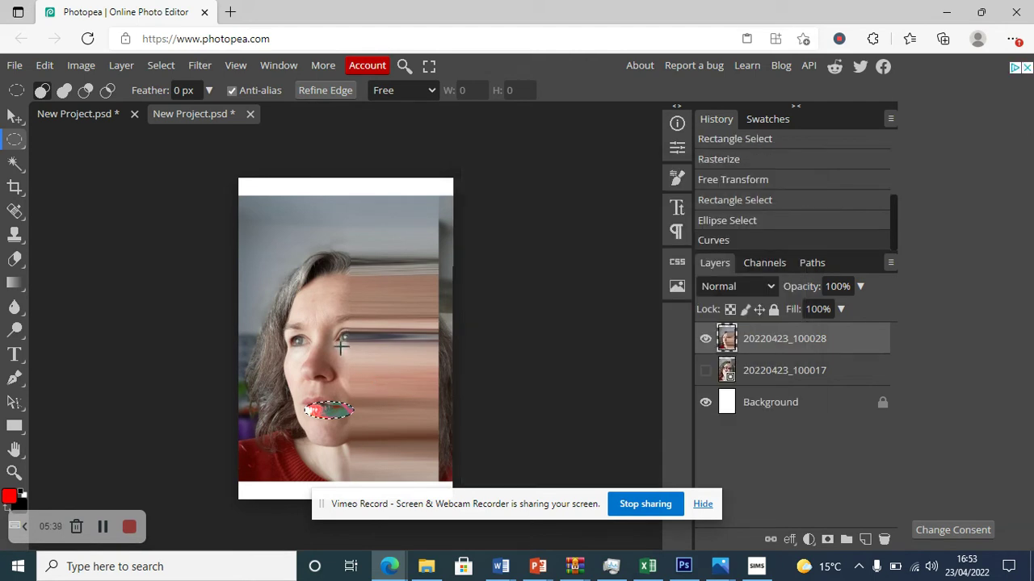
Select a tall ellipse over the stretched area beside the mouth and start a Gradient Map adjustment on it.
drag(340, 347, 402, 472)
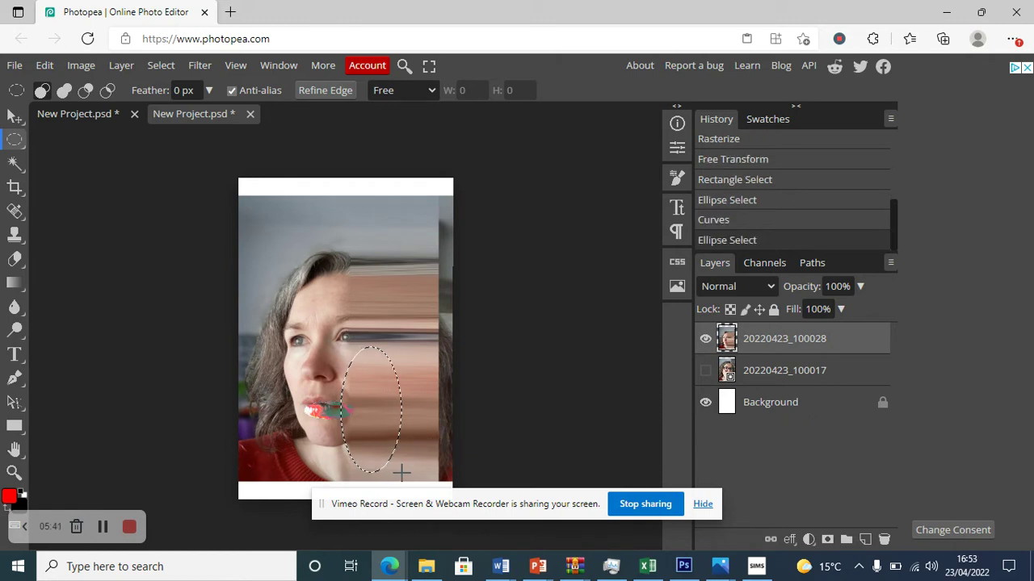
click(83, 65)
mouse_move(101, 120)
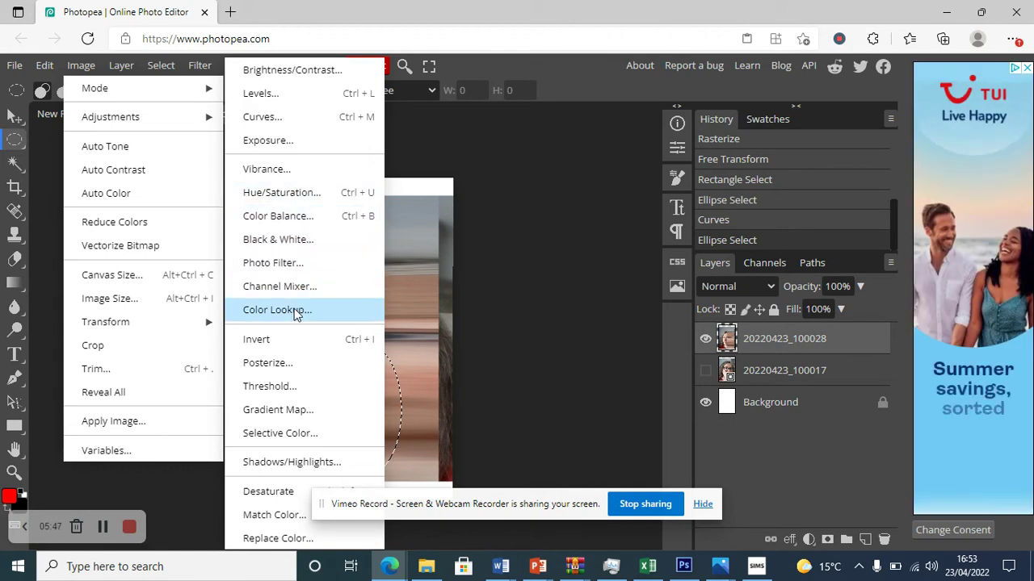
click(300, 412)
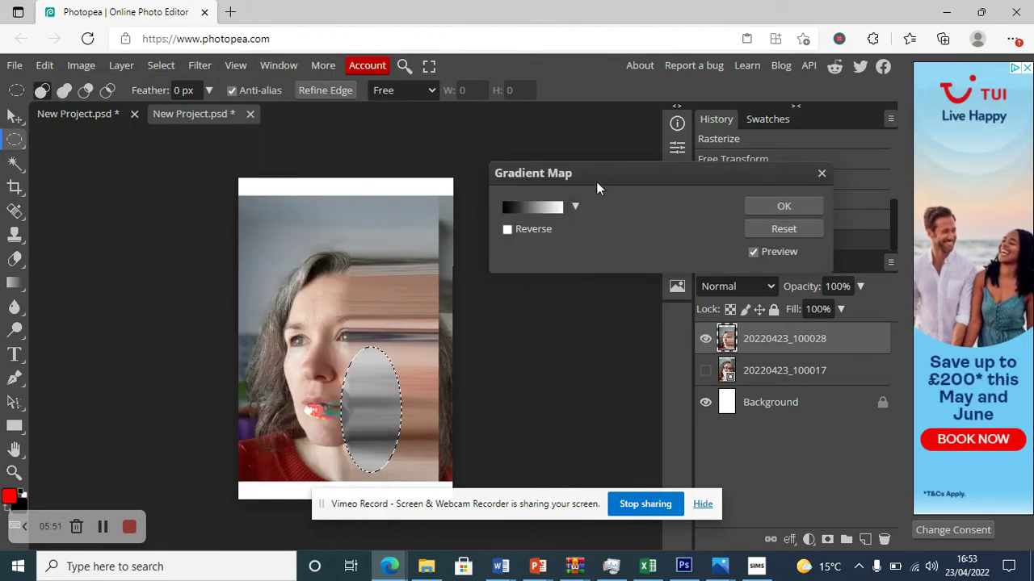
drag(630, 169, 359, 214)
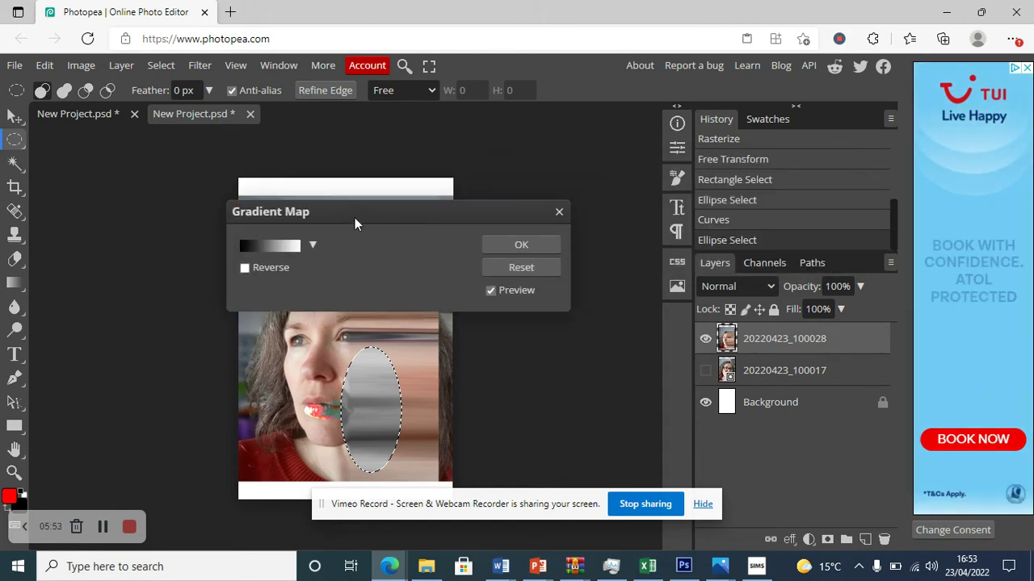
drag(431, 202, 617, 154)
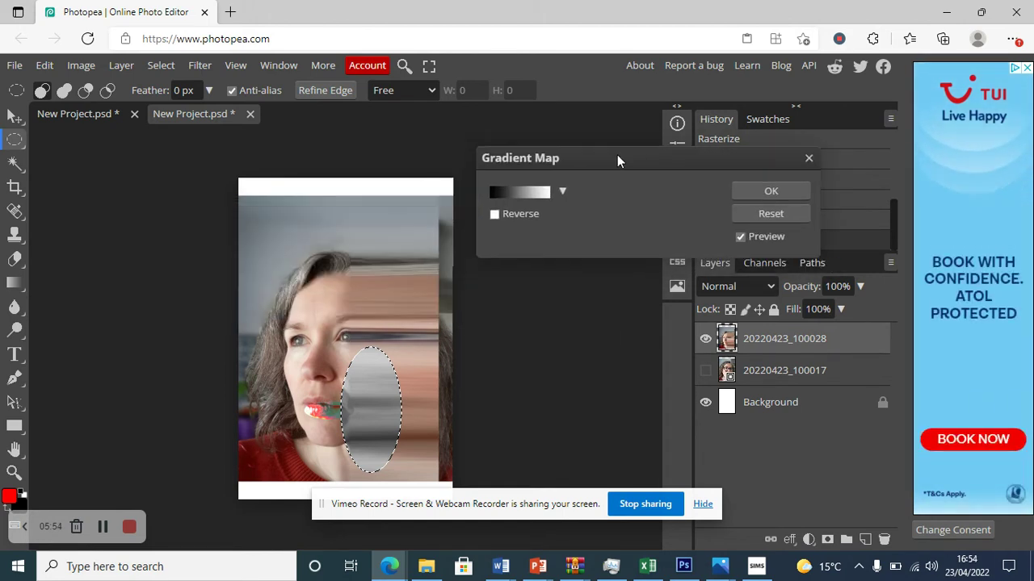
Preview several gradient presets on the elliptical selection, including rainbow, purple-orange, blue-red-yellow and red-green.
click(563, 192)
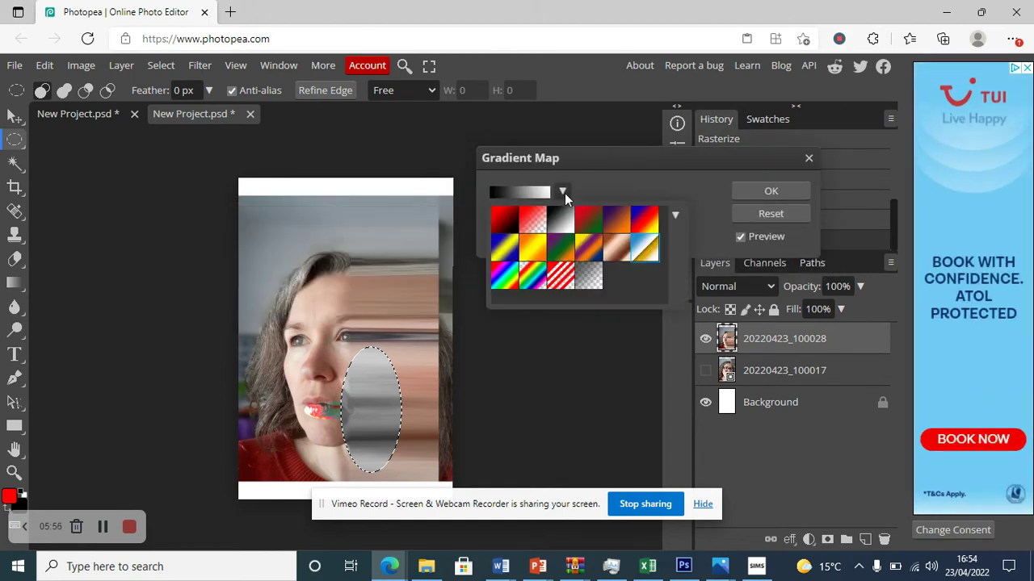
click(526, 276)
click(506, 282)
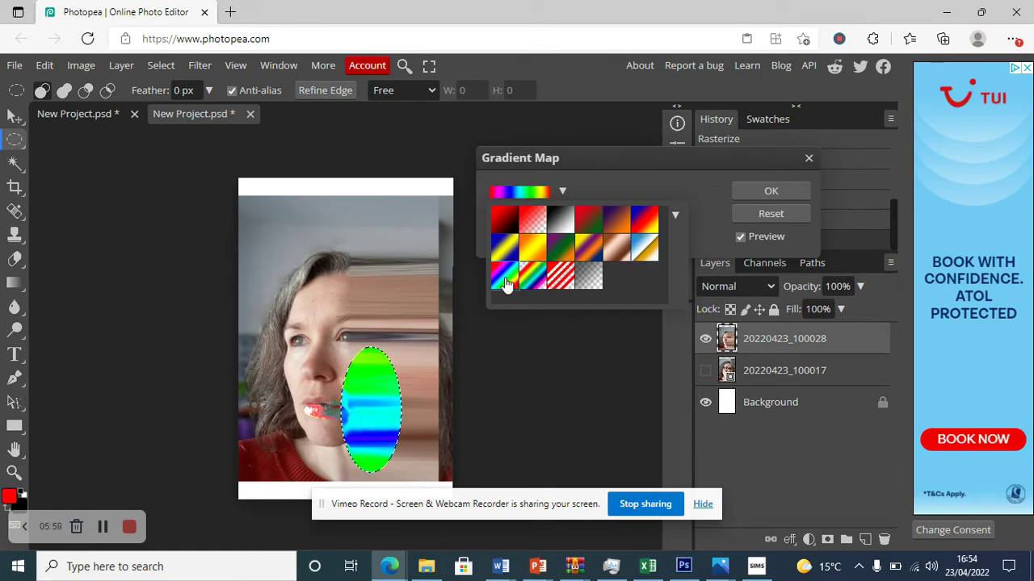
click(598, 252)
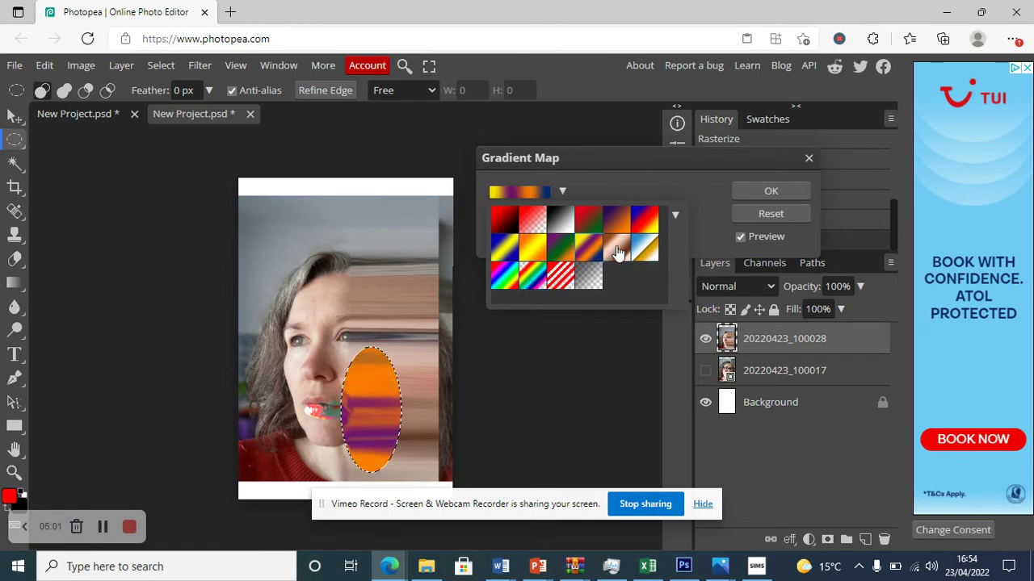
click(617, 250)
click(646, 251)
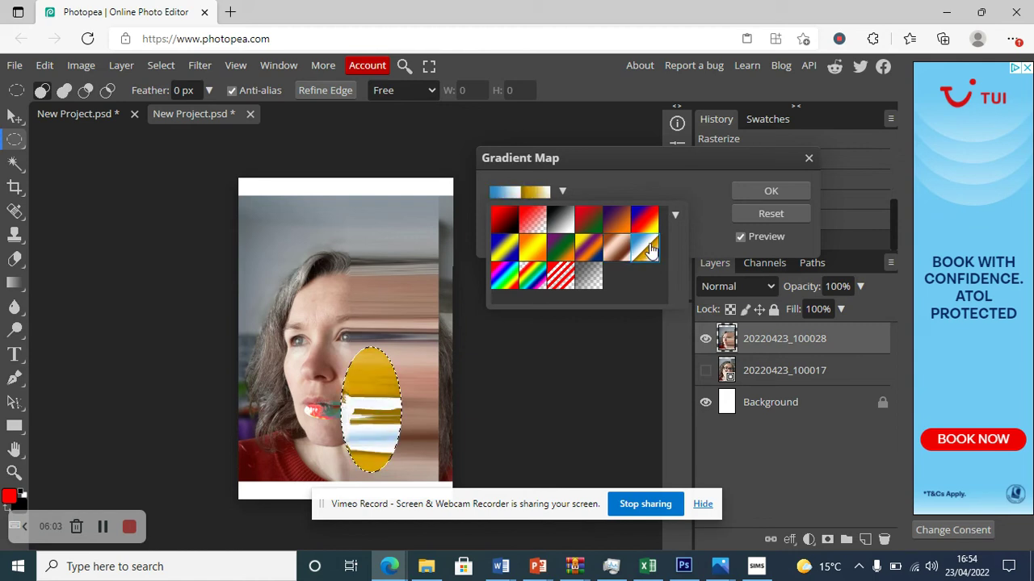
click(645, 223)
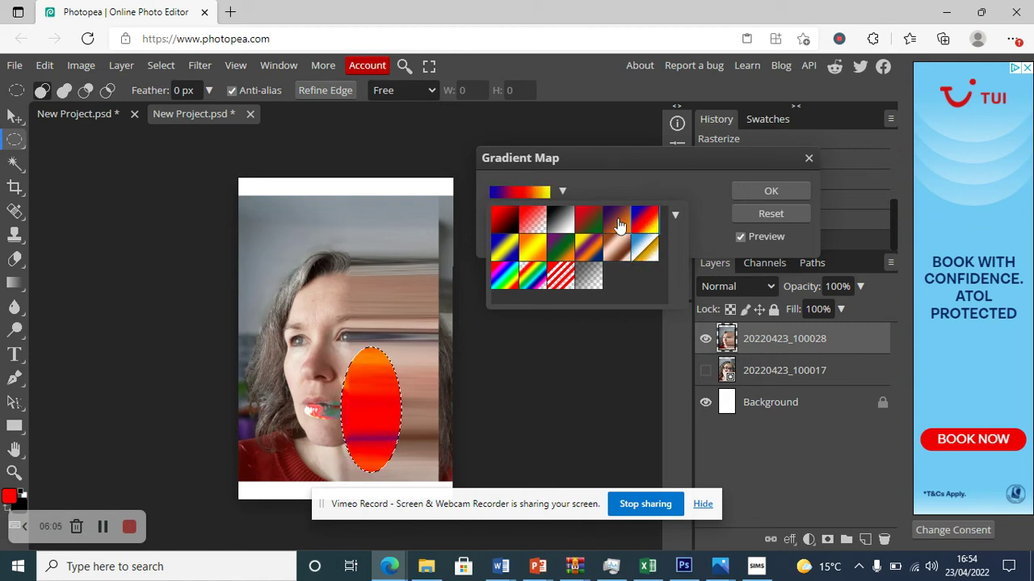
click(618, 226)
click(590, 222)
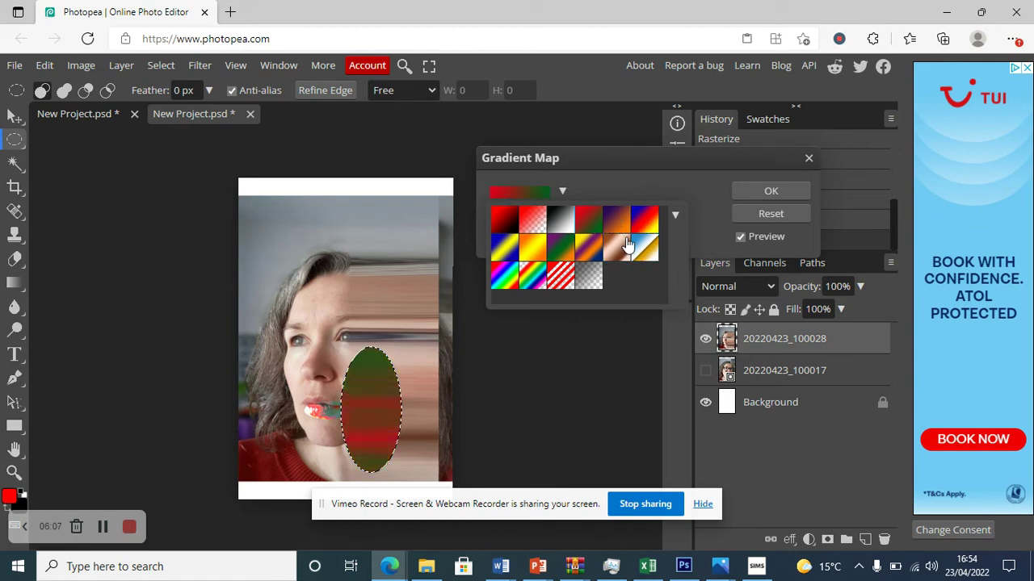
Apply the blue, white and gold gradient preset to the ellipse as a Gradient Map and deselect it.
click(650, 254)
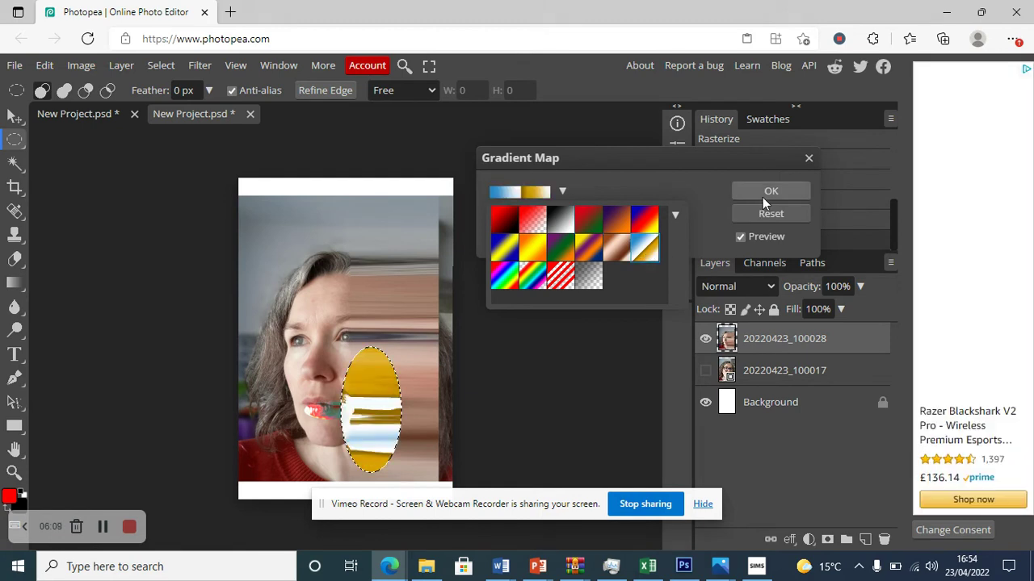
click(770, 189)
click(770, 189)
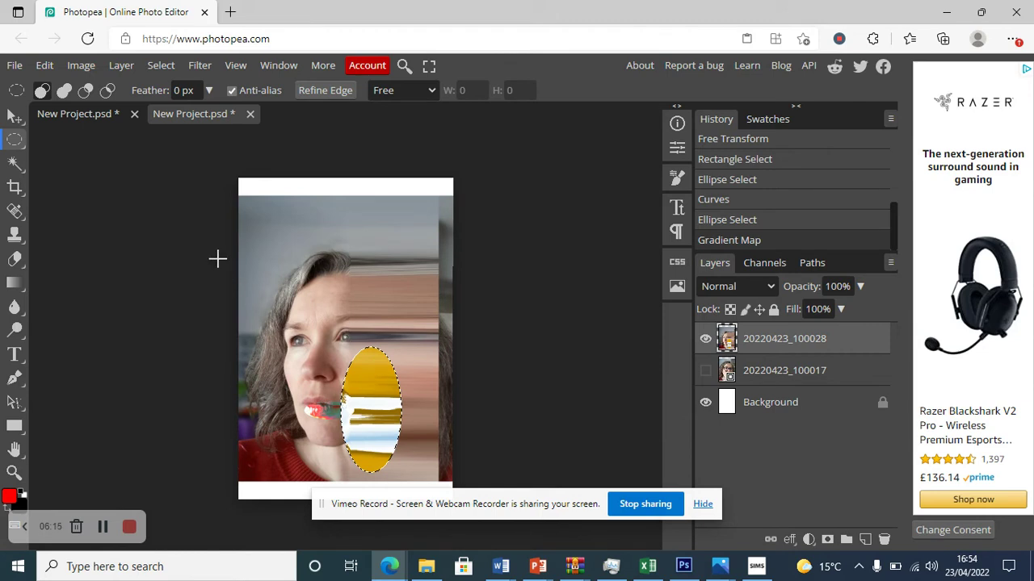
click(159, 68)
click(167, 112)
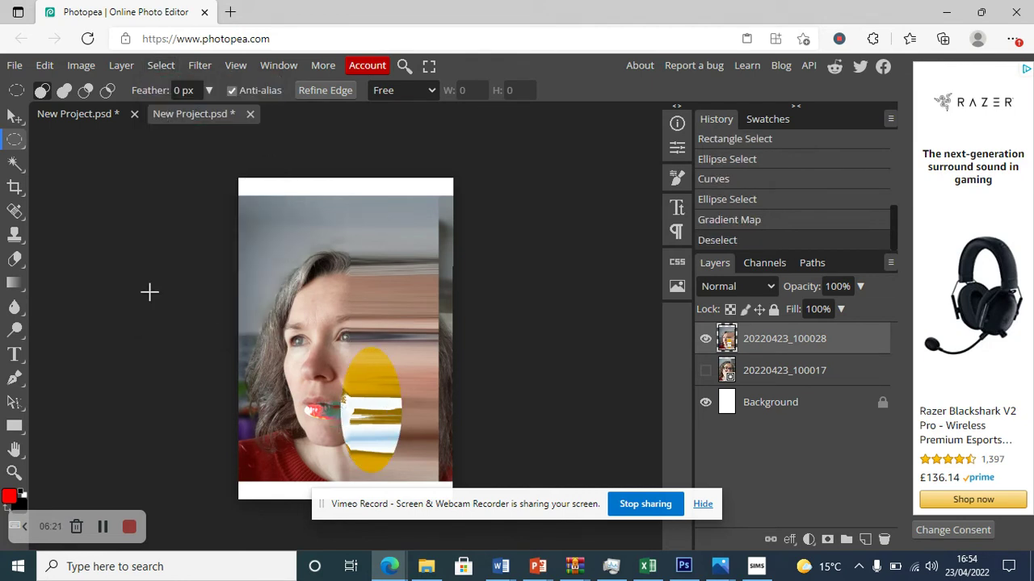
Switch to the Clone tool and set its brush size to 66 px.
right_click(13, 237)
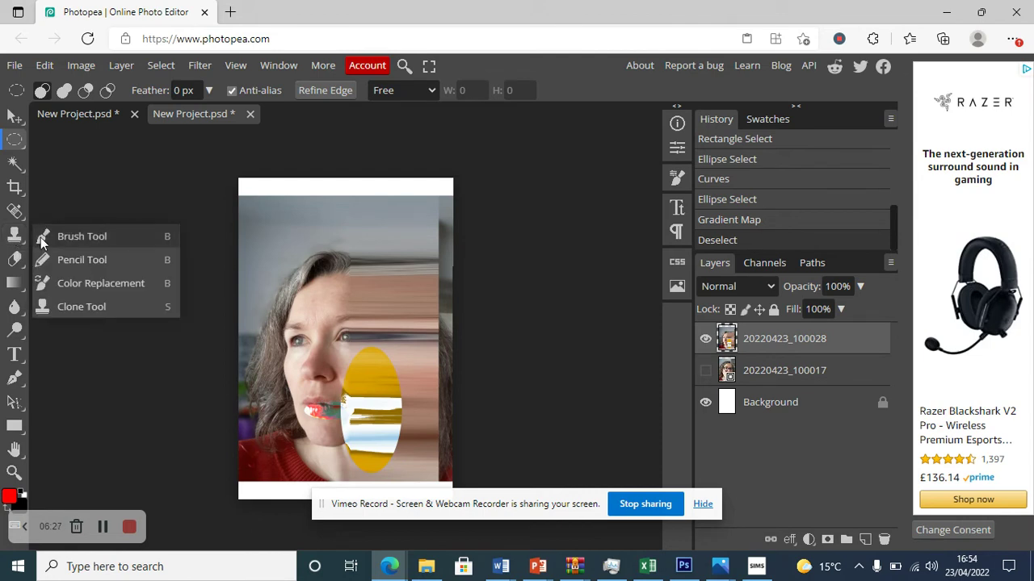
click(69, 307)
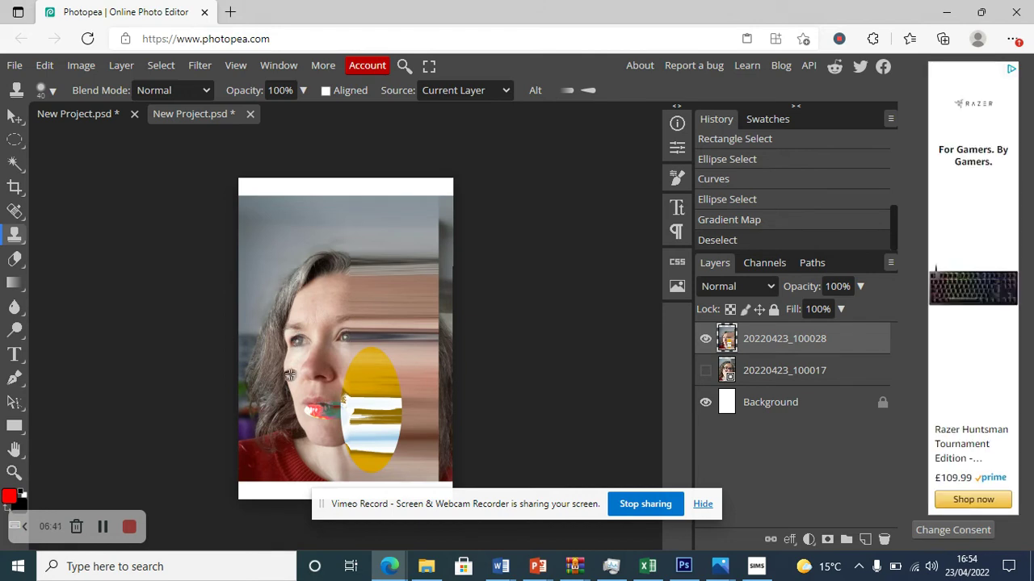
click(54, 90)
drag(151, 132, 156, 132)
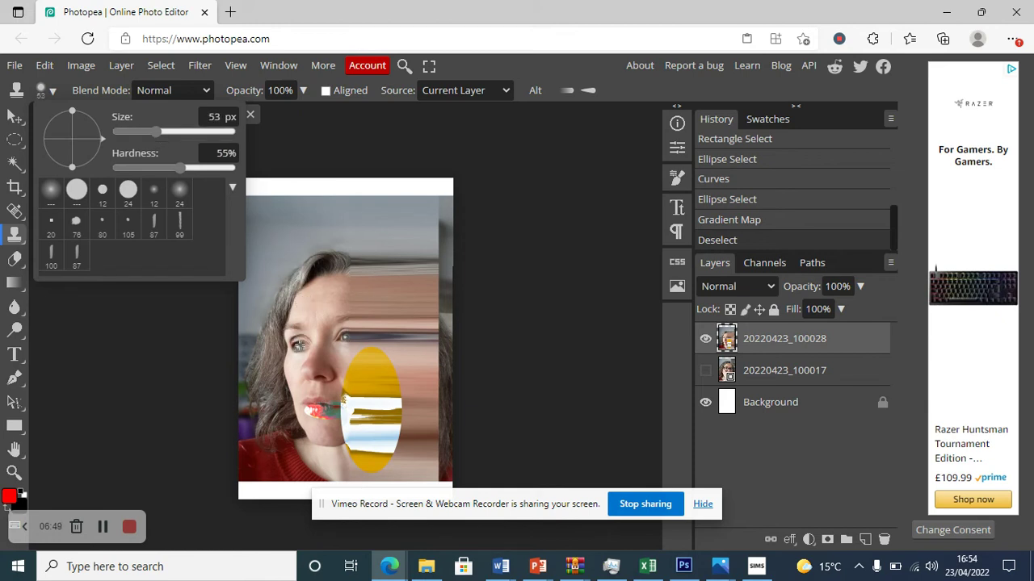
drag(160, 131, 159, 133)
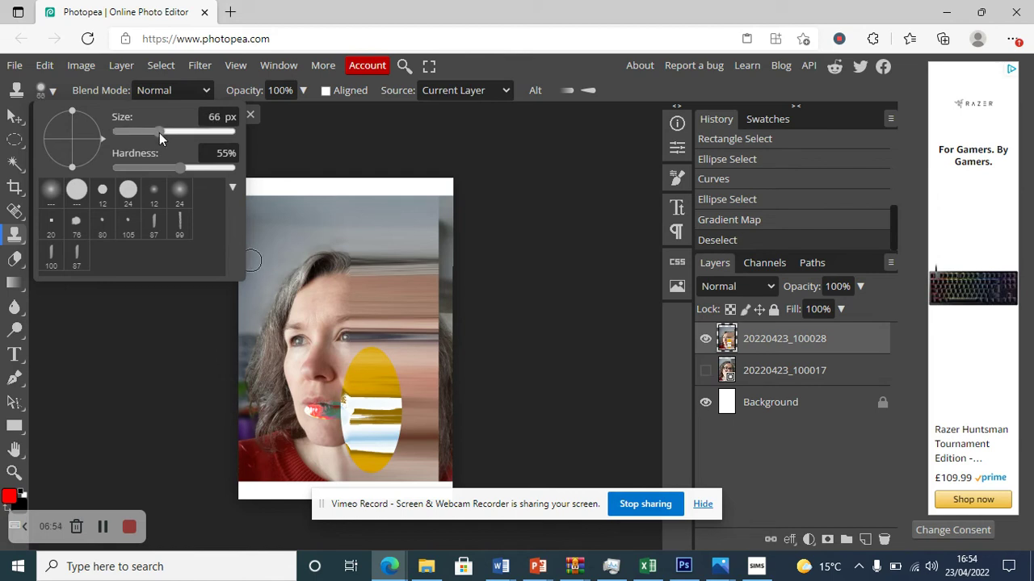
Clone the eye repeatedly over the cheek, hair and nose bridge, and the recoloured lips around the mouth and chin.
click(300, 337)
click(304, 335)
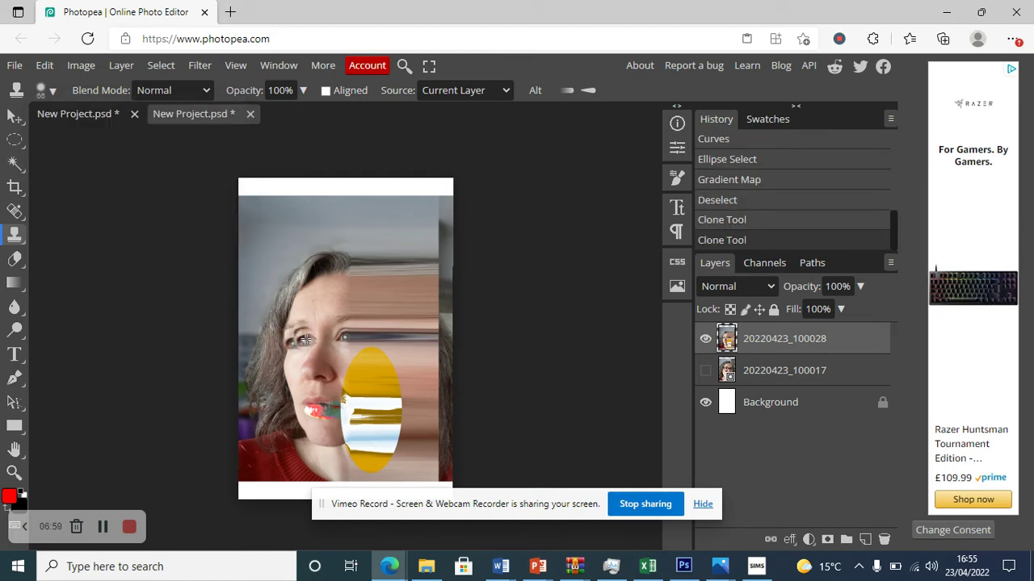
click(284, 333)
click(279, 332)
click(270, 345)
click(276, 356)
click(278, 348)
click(294, 356)
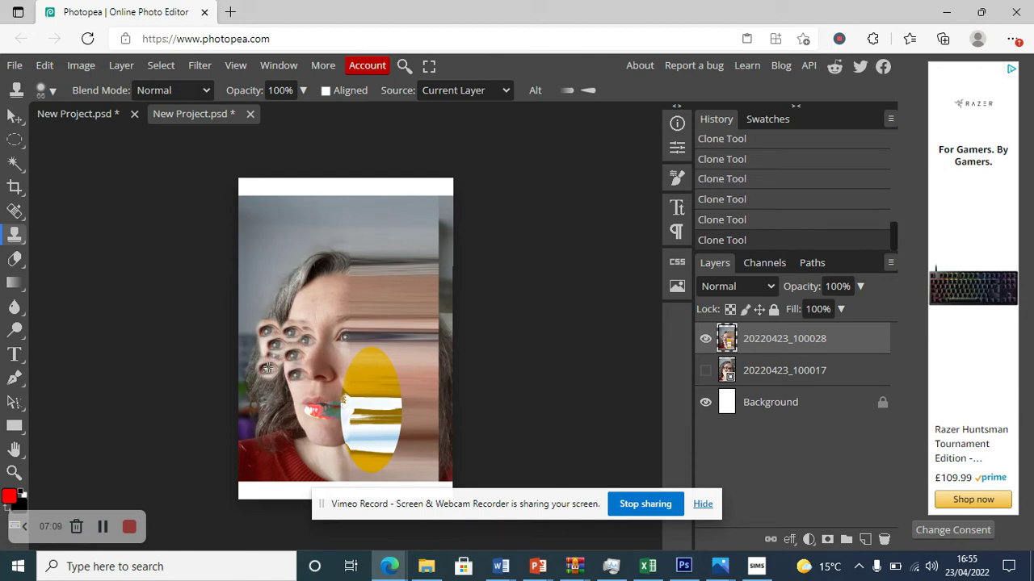
click(271, 370)
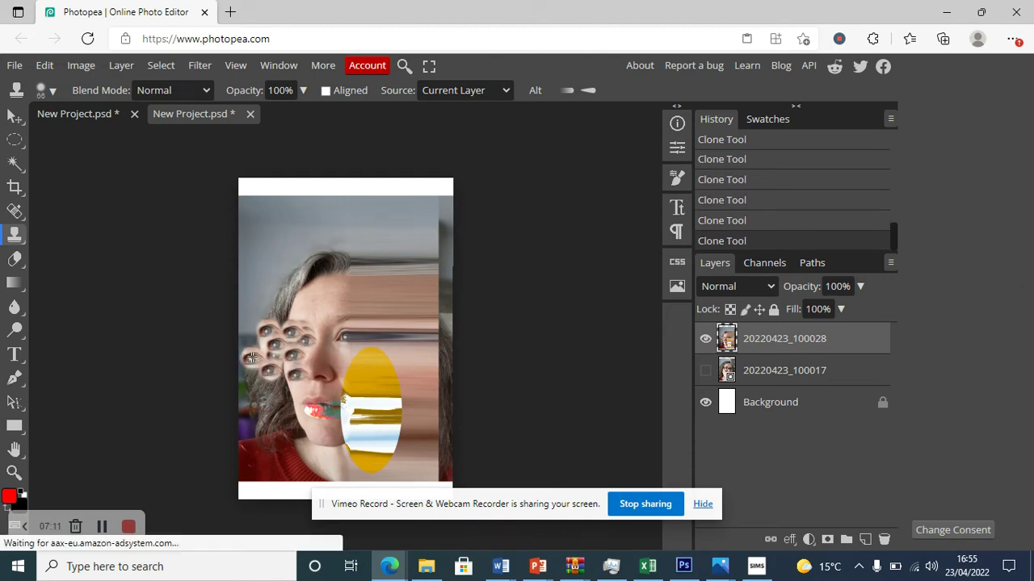
click(257, 310)
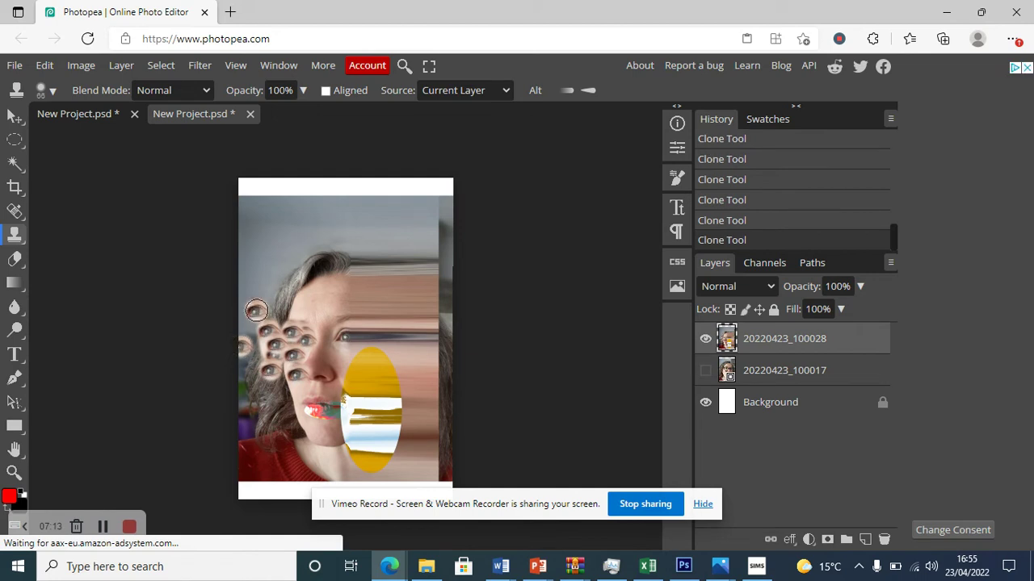
click(321, 334)
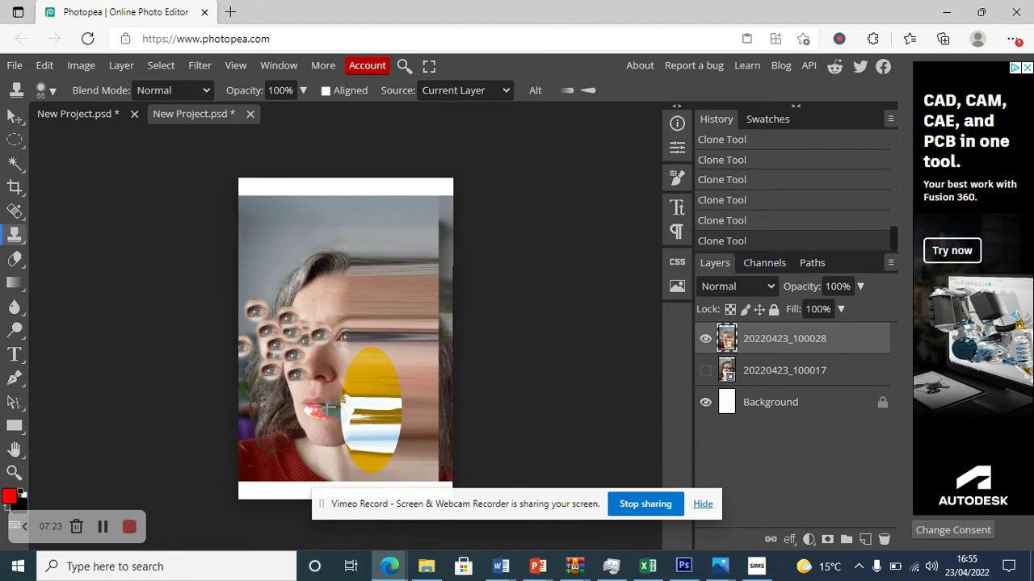
mouse_move(326, 408)
mouse_down()
mouse_move(309, 423)
mouse_move(289, 416)
mouse_move(333, 428)
mouse_move(305, 452)
mouse_move(306, 432)
mouse_move(278, 422)
mouse_up()
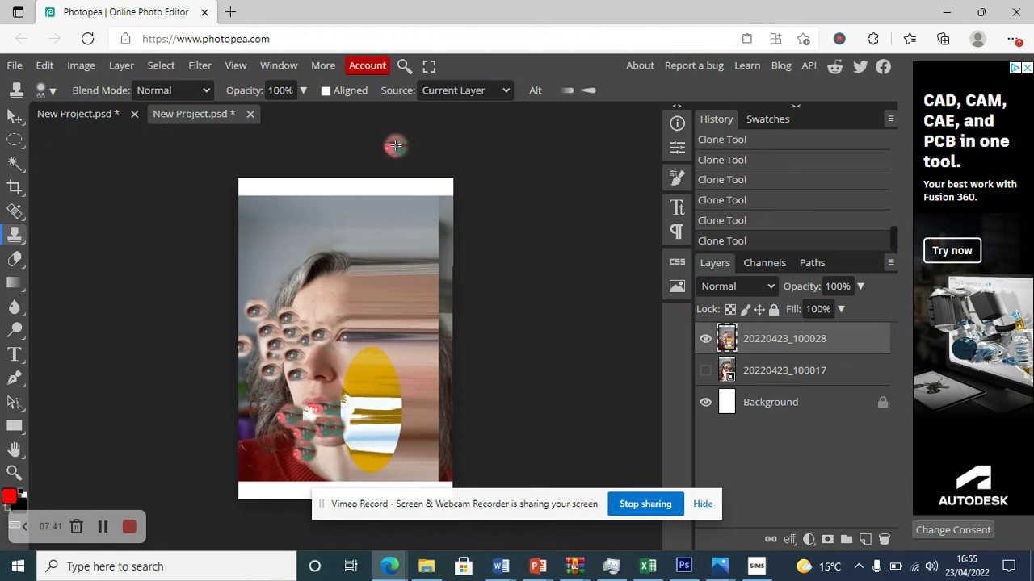
Show the 20220423_100017 layer and try the opacity of the 20220423_100028 layer, leaving it at 100%.
click(705, 371)
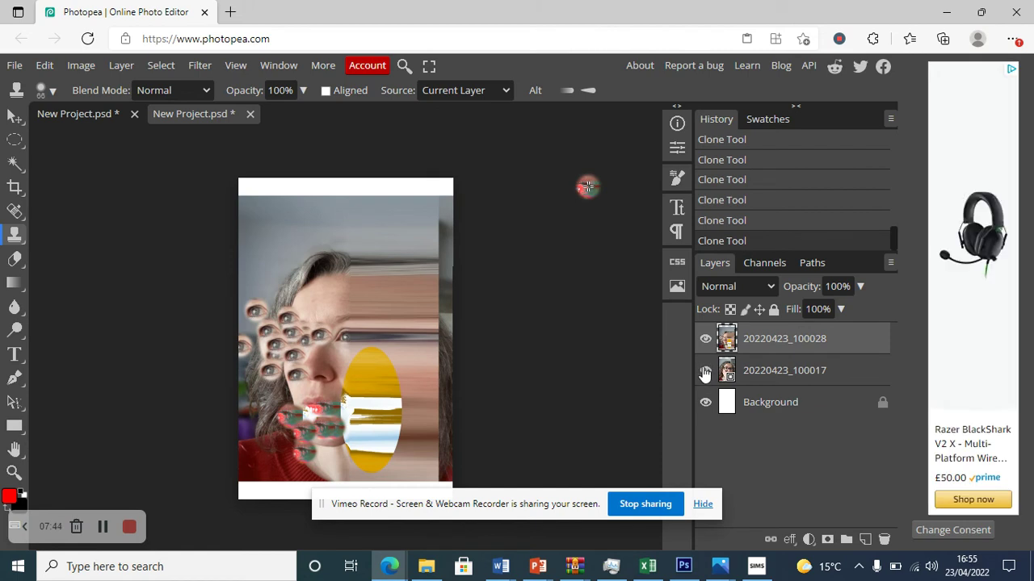
click(861, 287)
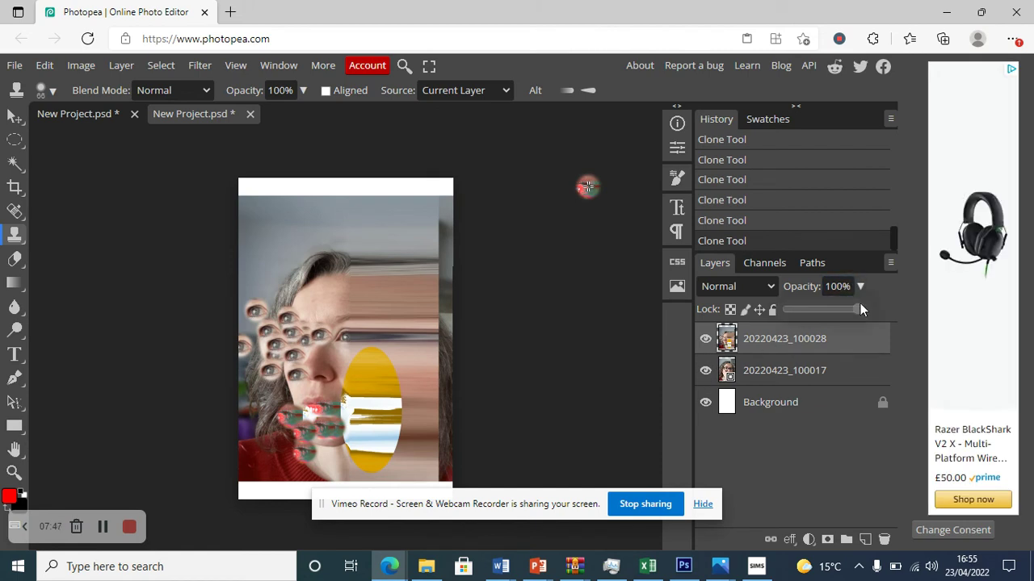
mouse_move(861, 309)
mouse_down()
mouse_move(823, 312)
mouse_move(873, 308)
mouse_up()
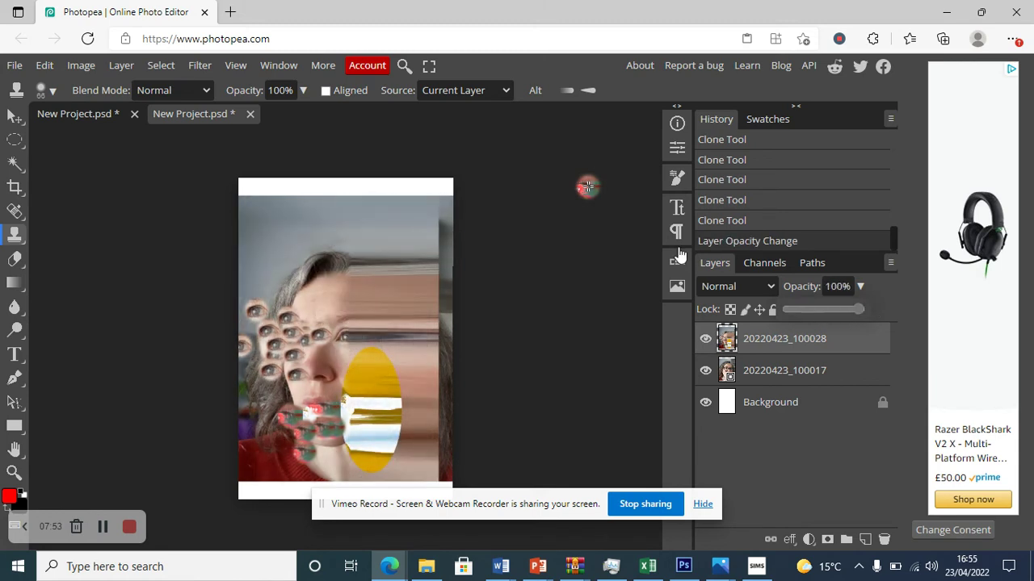
click(194, 71)
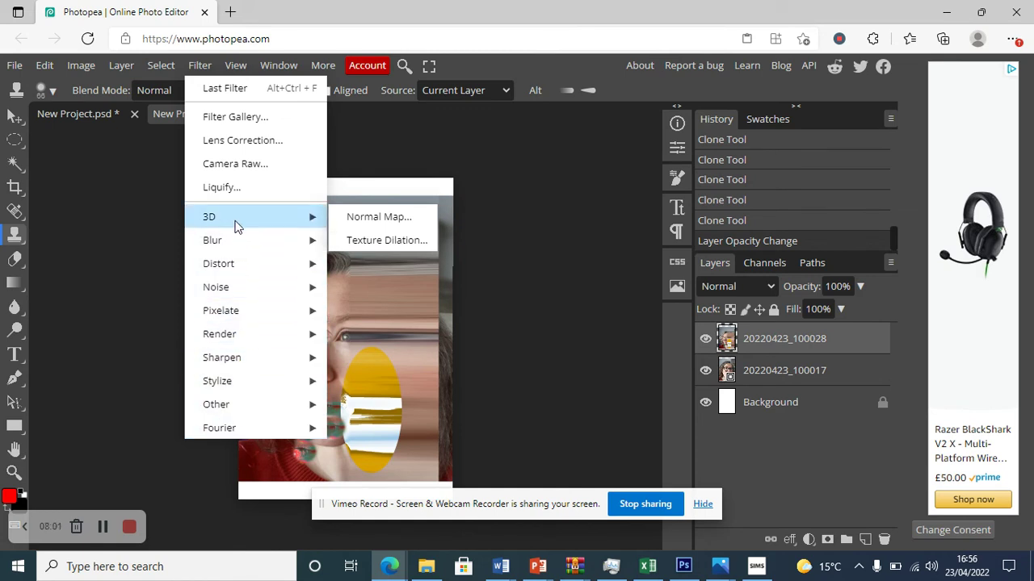
mouse_move(241, 255)
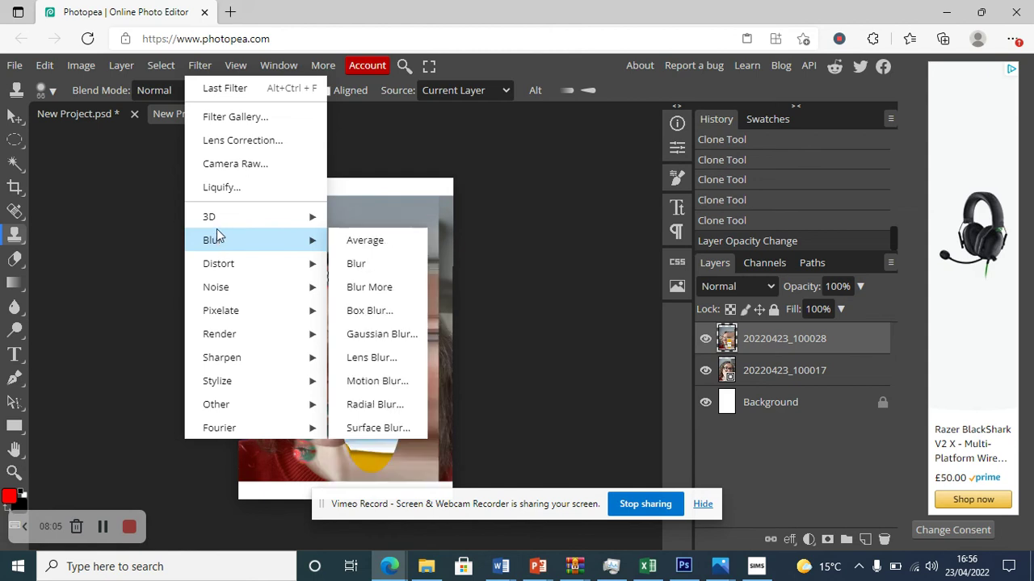
mouse_move(217, 241)
mouse_move(78, 71)
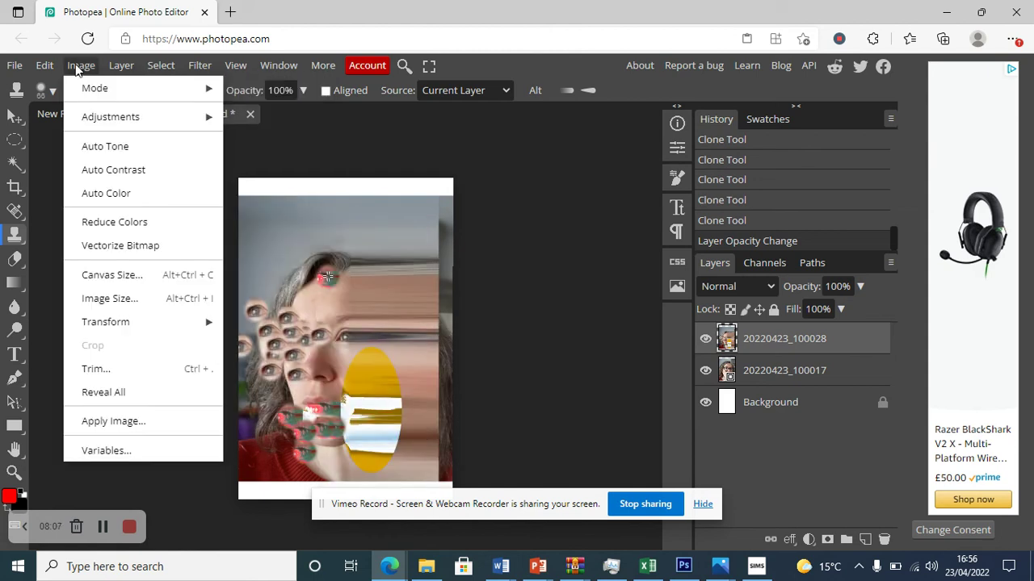
mouse_move(89, 119)
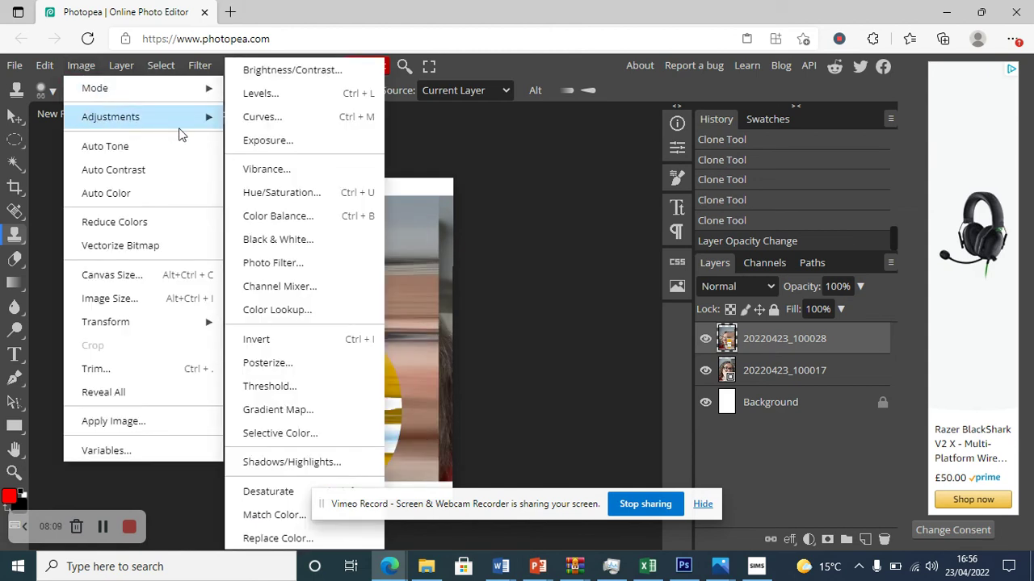
Make a full-width horizontal rectangular selection across the background just above and over the crown of the head.
click(13, 144)
click(13, 144)
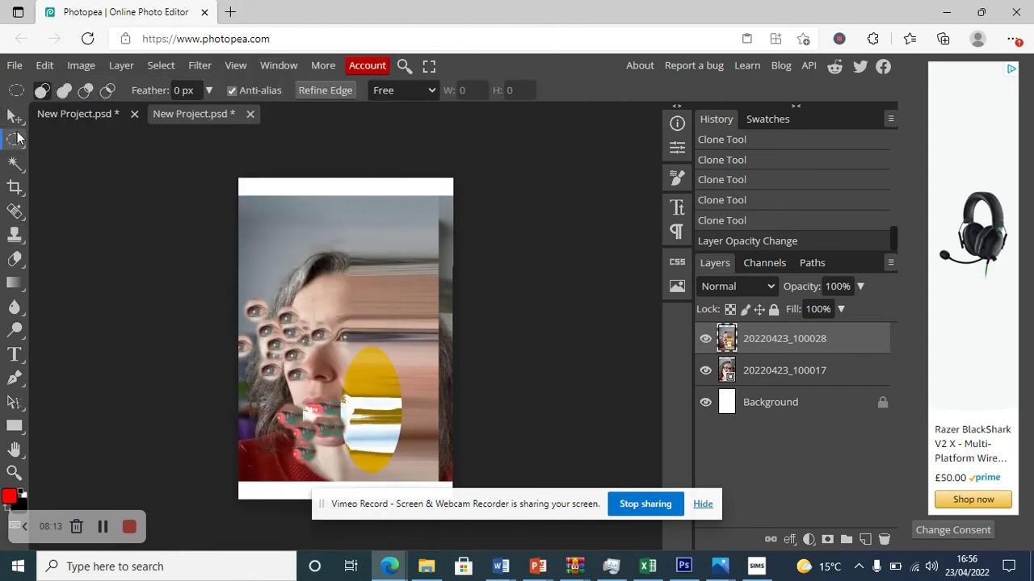
right_click(14, 141)
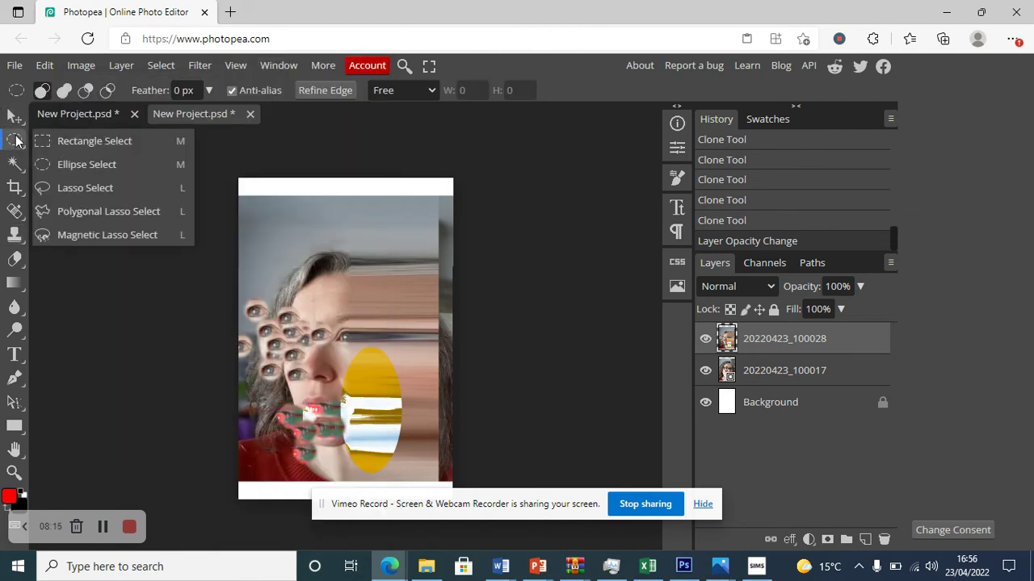
click(61, 142)
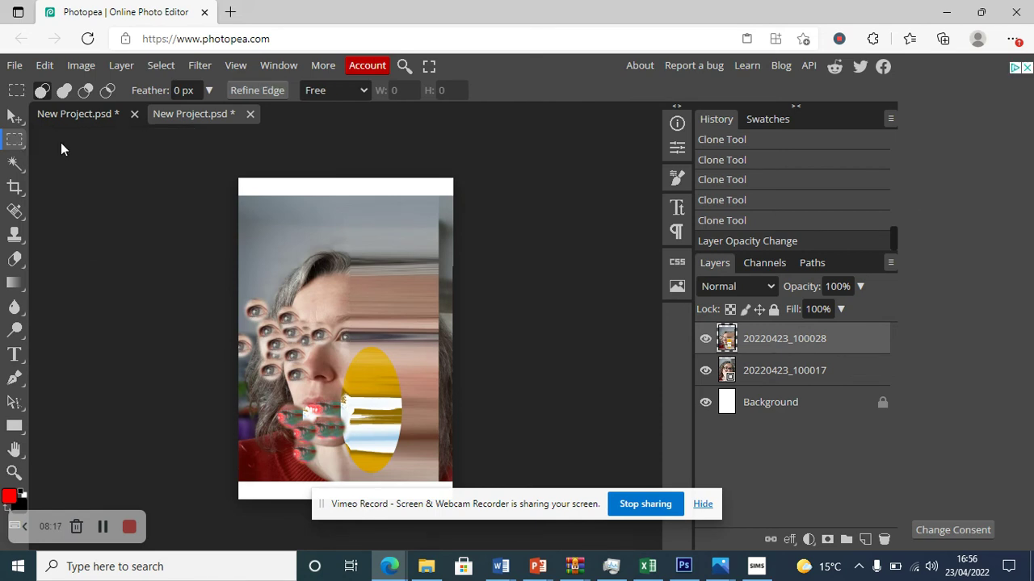
drag(229, 221, 494, 261)
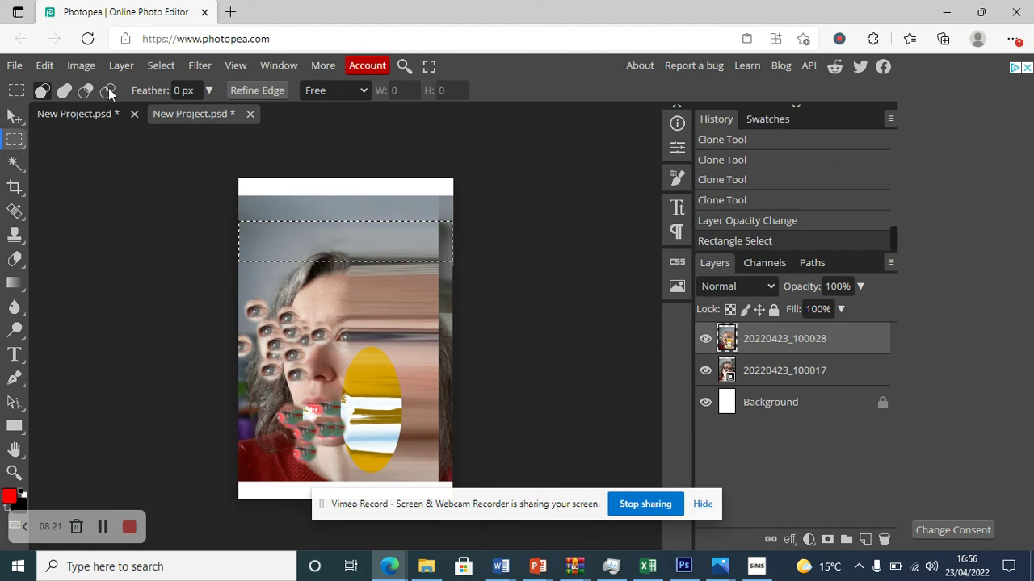
Apply Levels to the selected background band with input black 45, midtone 0.64 and white 179, and deselect it.
click(84, 66)
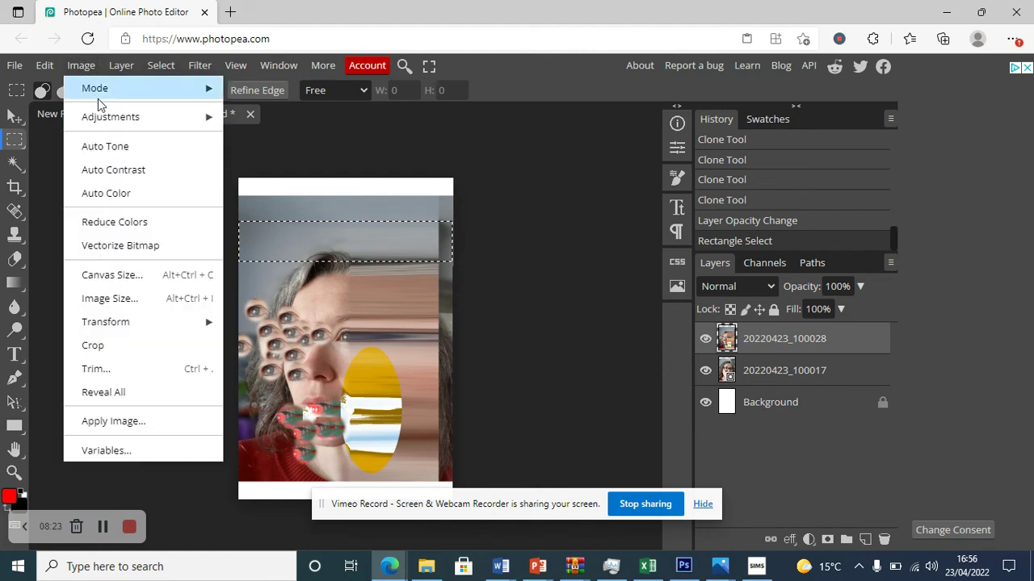
mouse_move(113, 120)
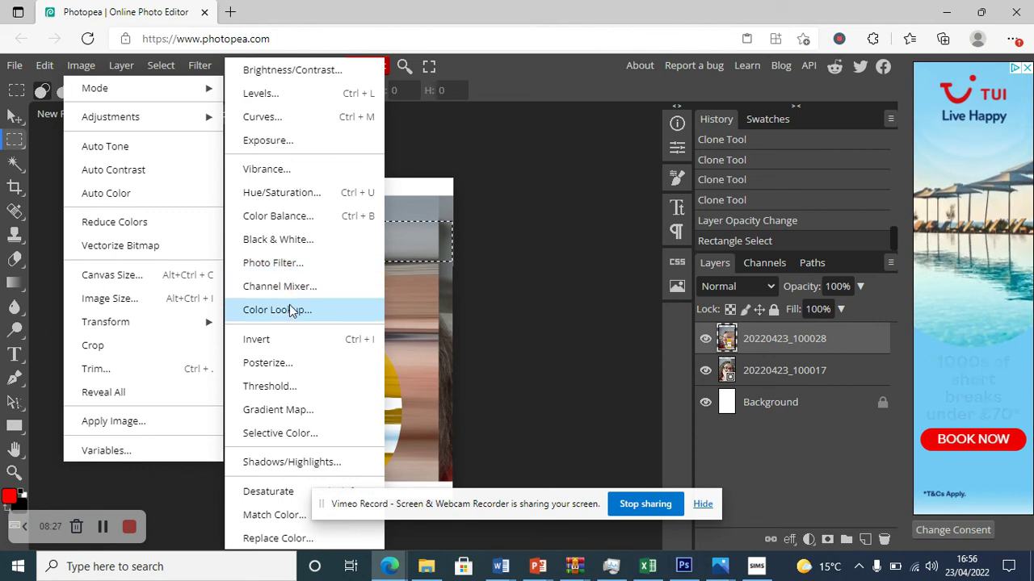
click(272, 96)
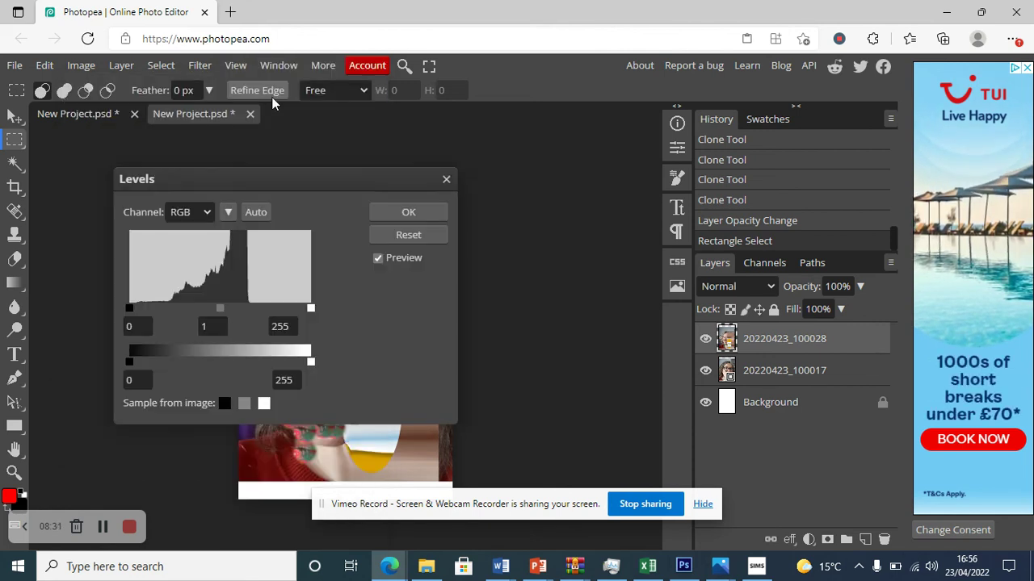
drag(282, 176, 701, 217)
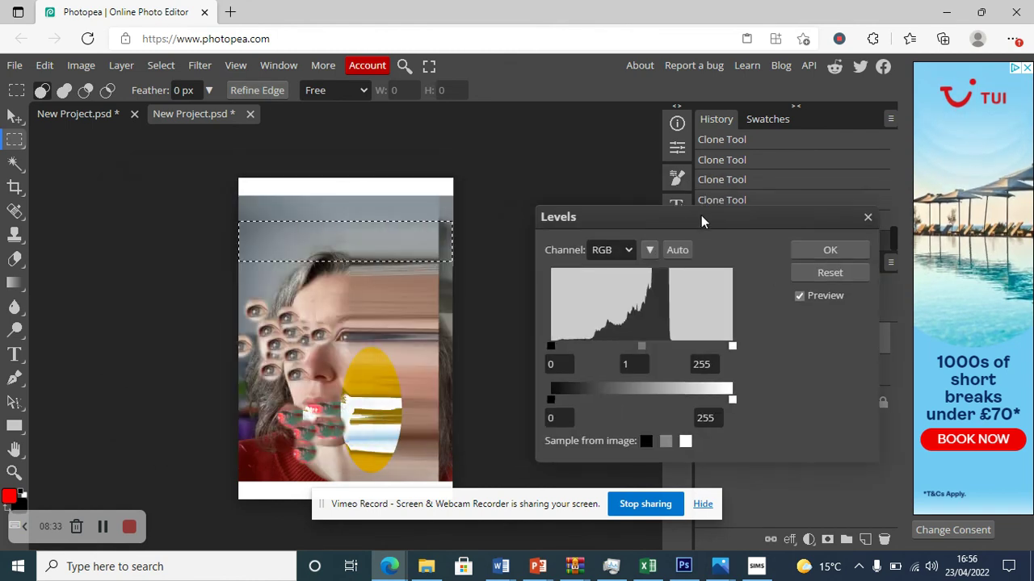
drag(640, 347, 659, 357)
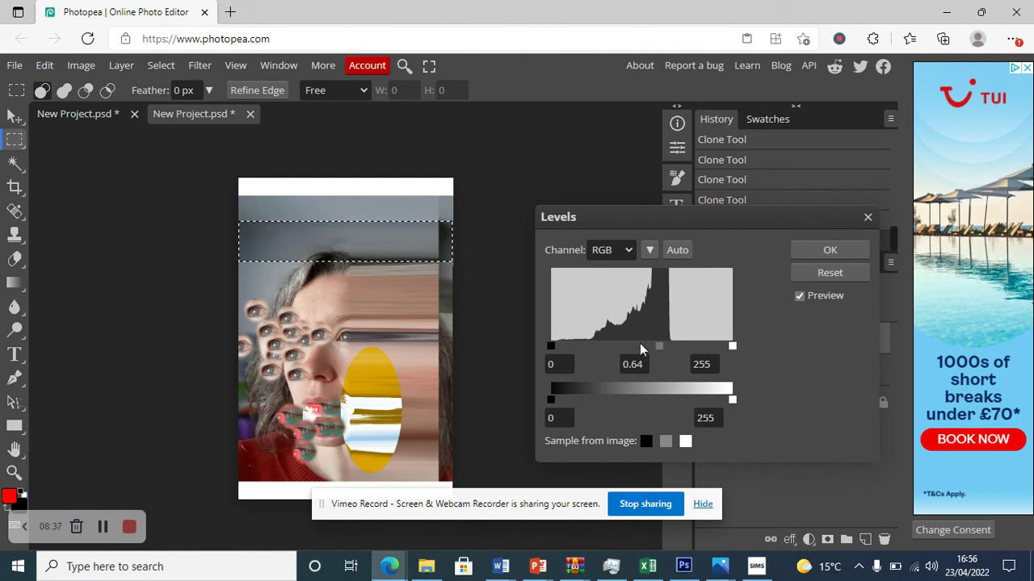
drag(552, 344, 582, 360)
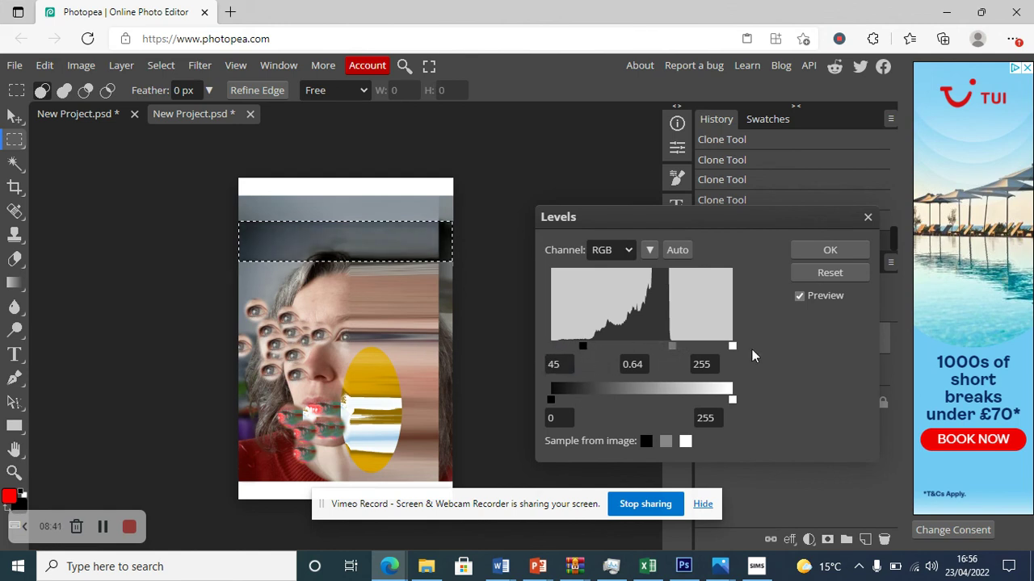
drag(731, 348, 676, 349)
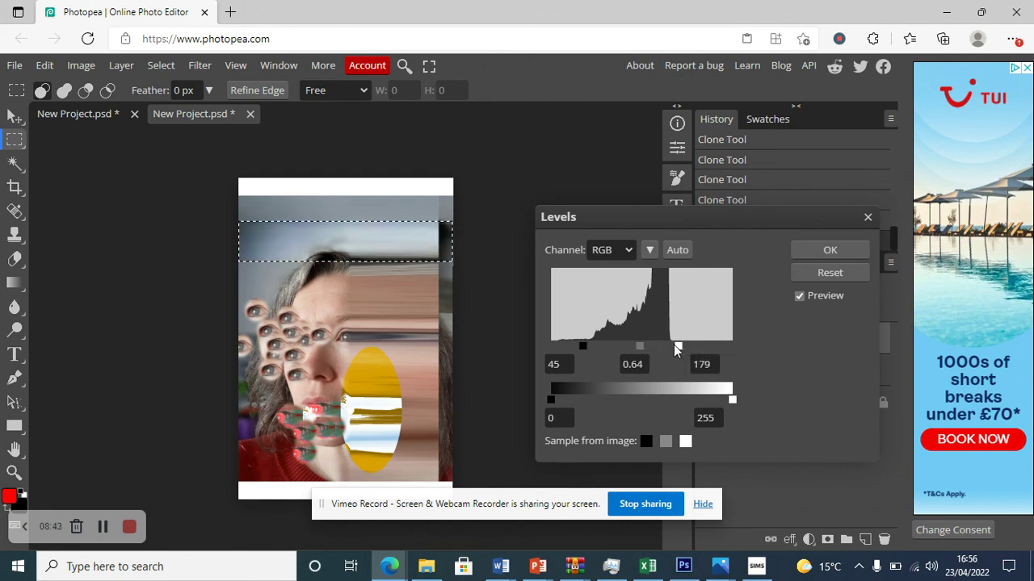
click(829, 246)
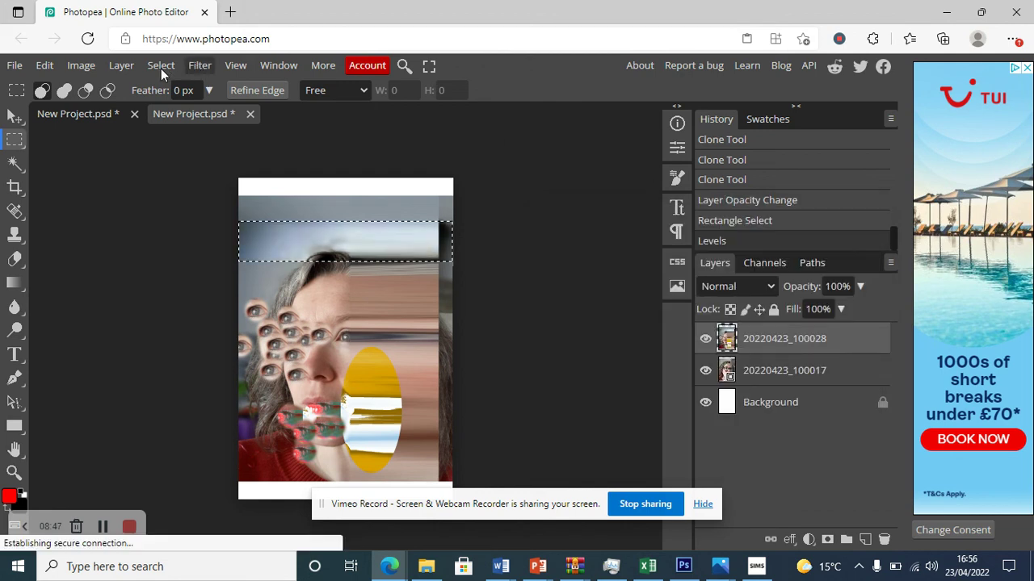
click(160, 66)
click(175, 114)
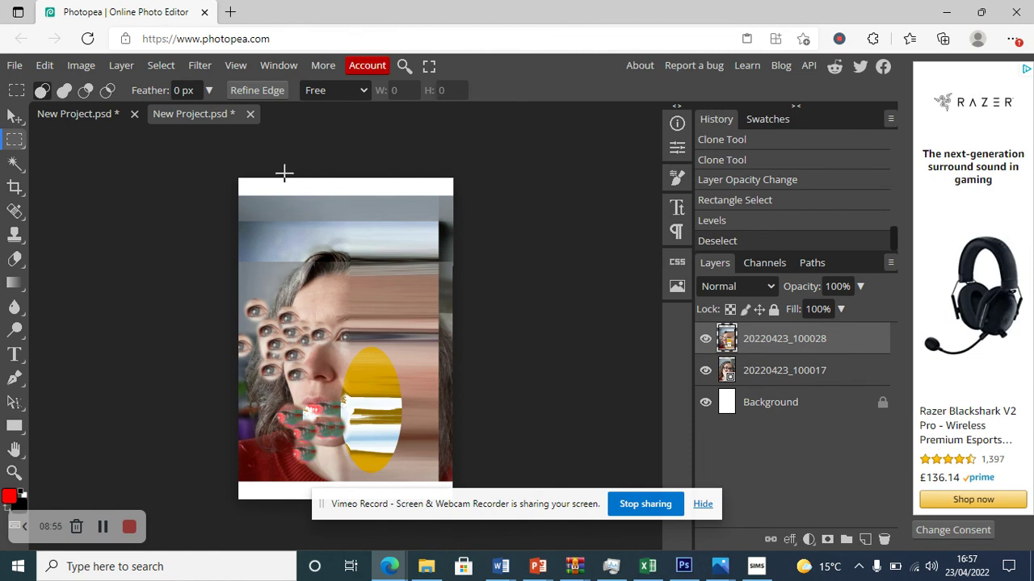
Add a new empty layer above the photos and duplicate the 20220423_100028 layer.
click(119, 65)
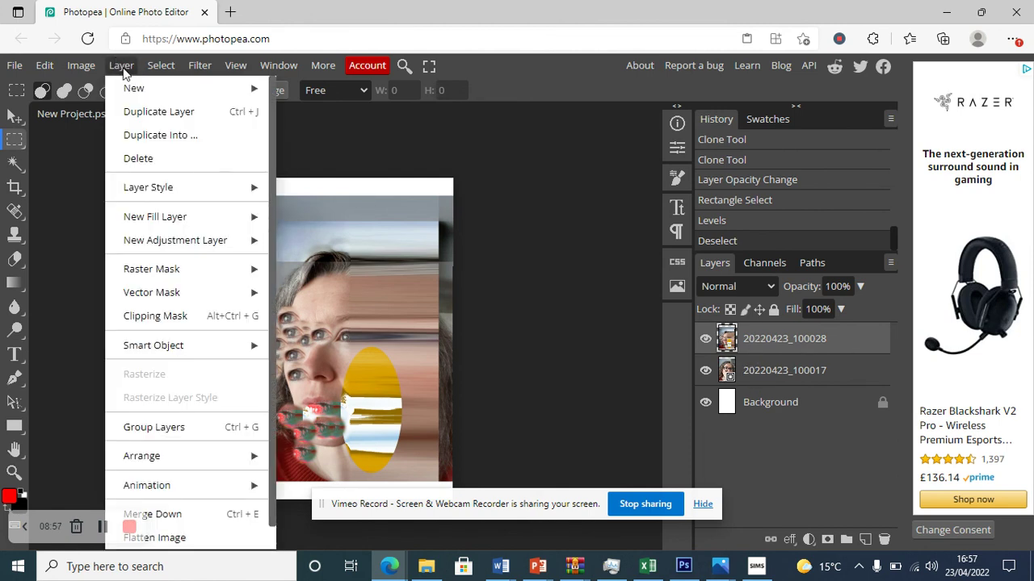
mouse_move(132, 89)
click(302, 96)
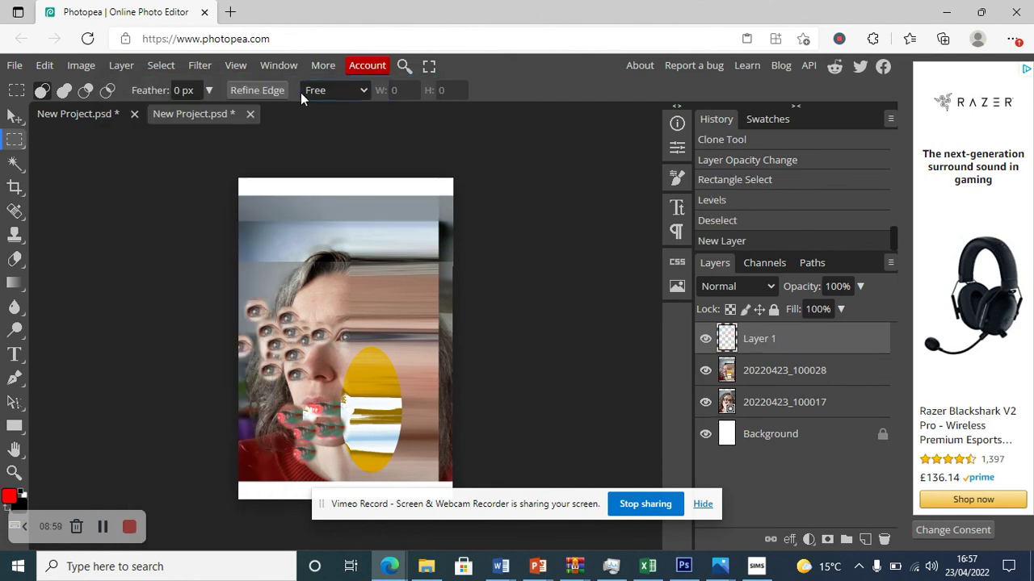
right_click(772, 376)
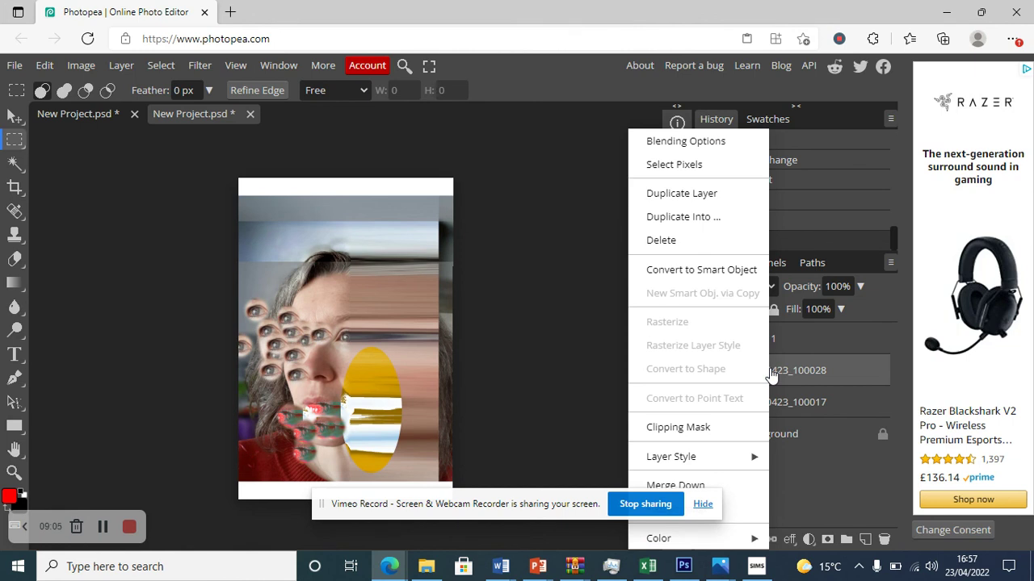
click(685, 202)
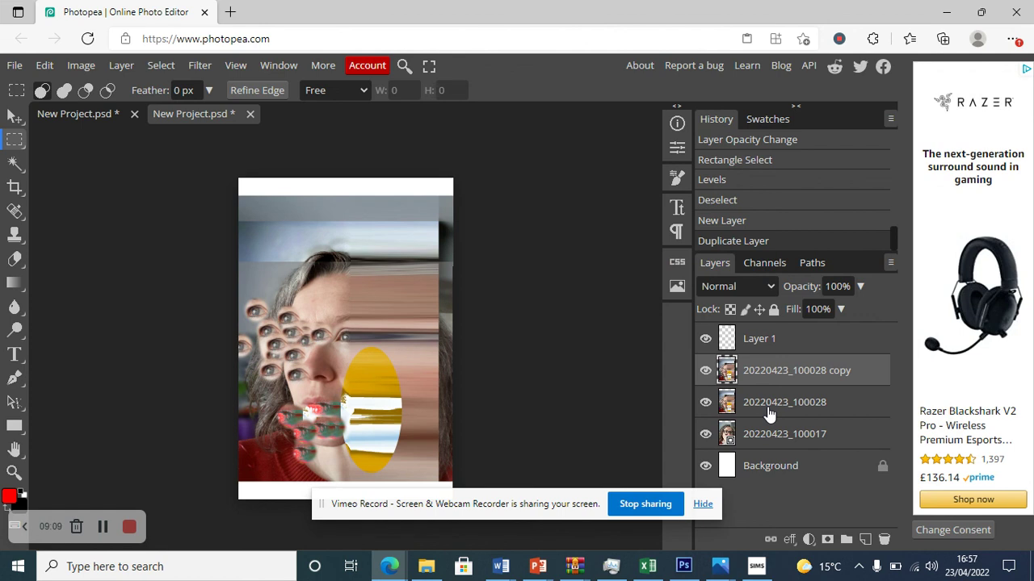
Hide Layer 1, the 20220423_100028 copy and 20220423_100017, leaving the original 20220423_100028 layer shown over the background.
click(705, 402)
click(705, 434)
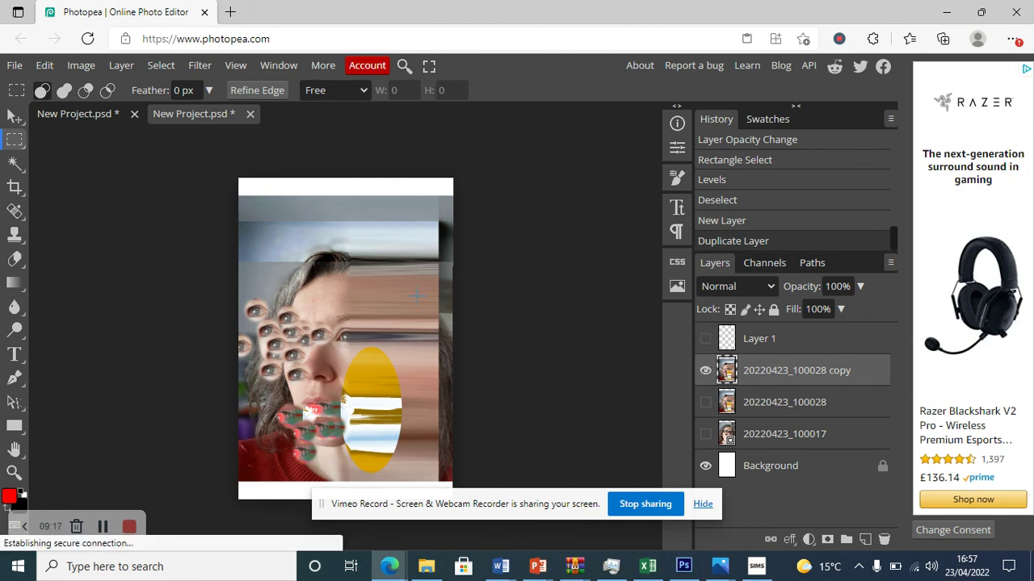
click(706, 374)
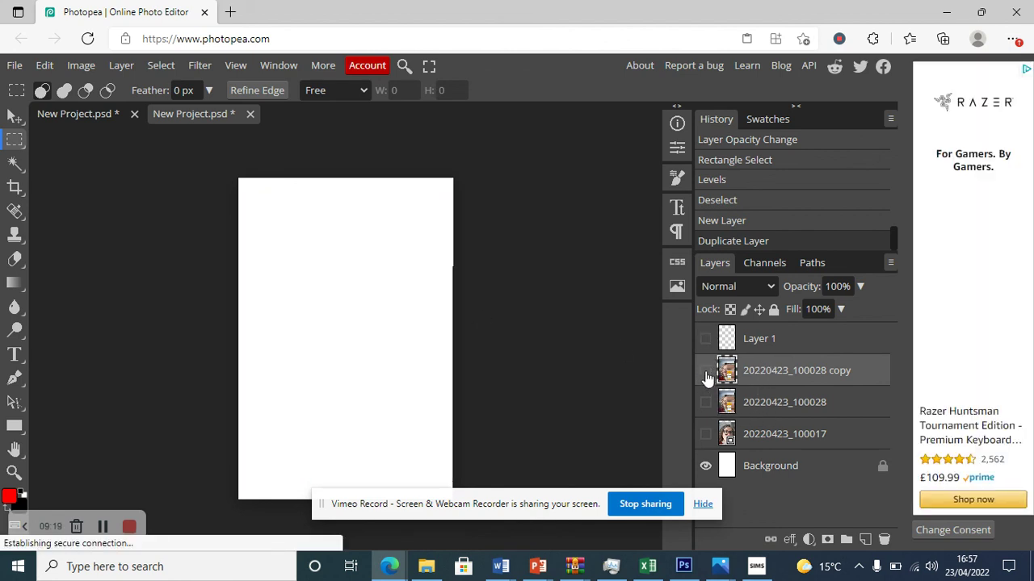
click(705, 404)
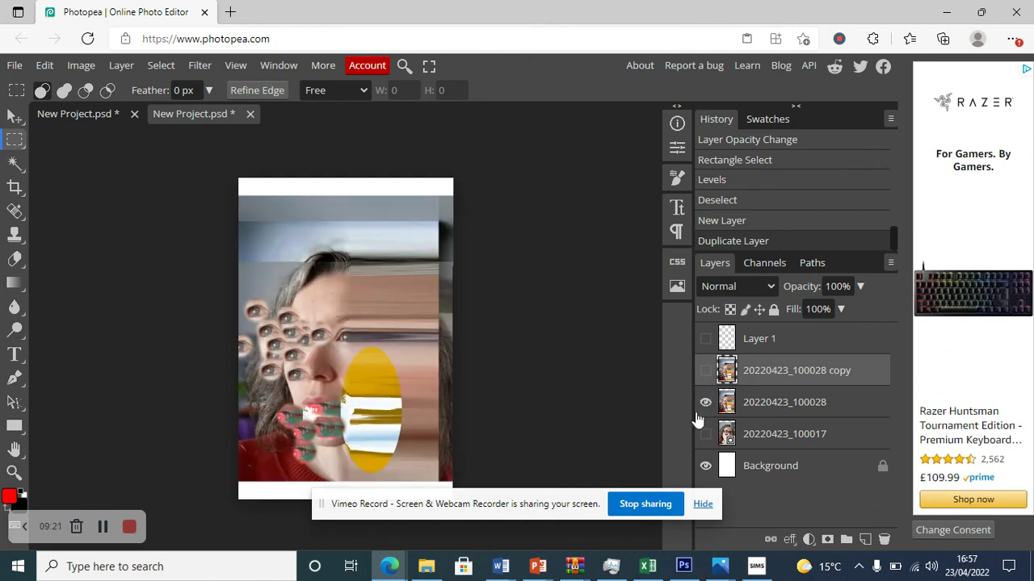